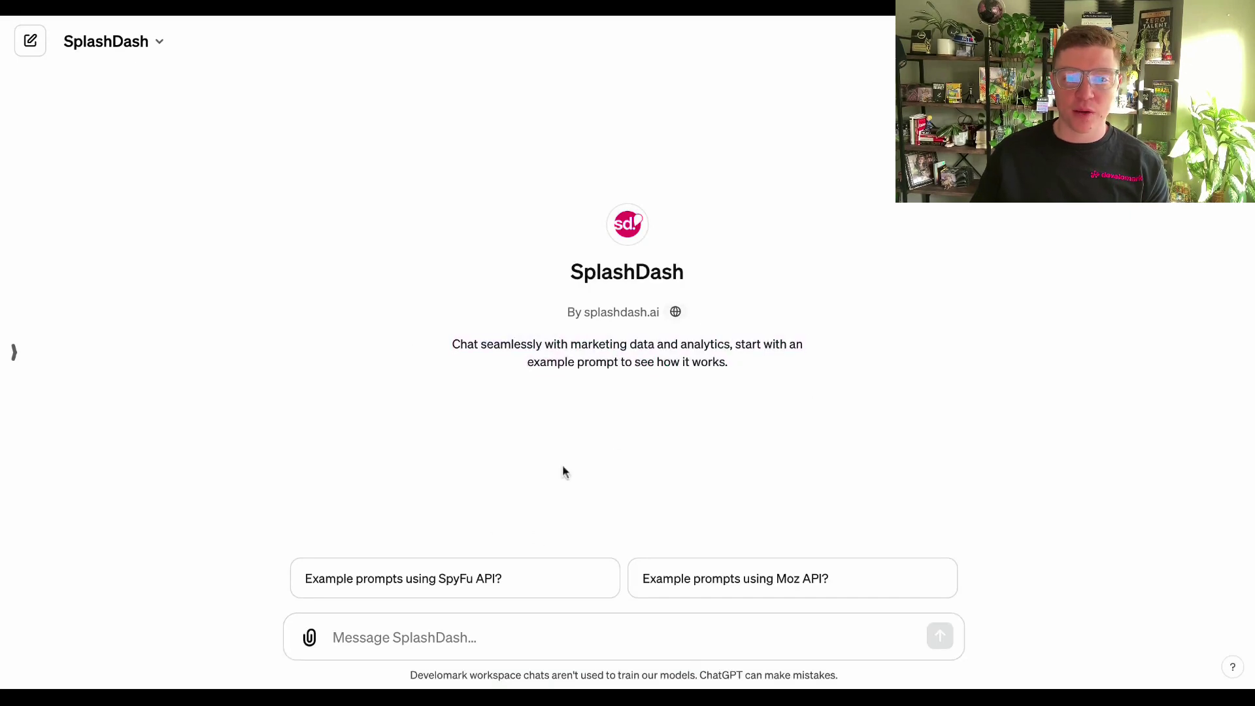
Mention the SplashDash (US Census) GPT in the chat so that messages are directed to it.
click(392, 638)
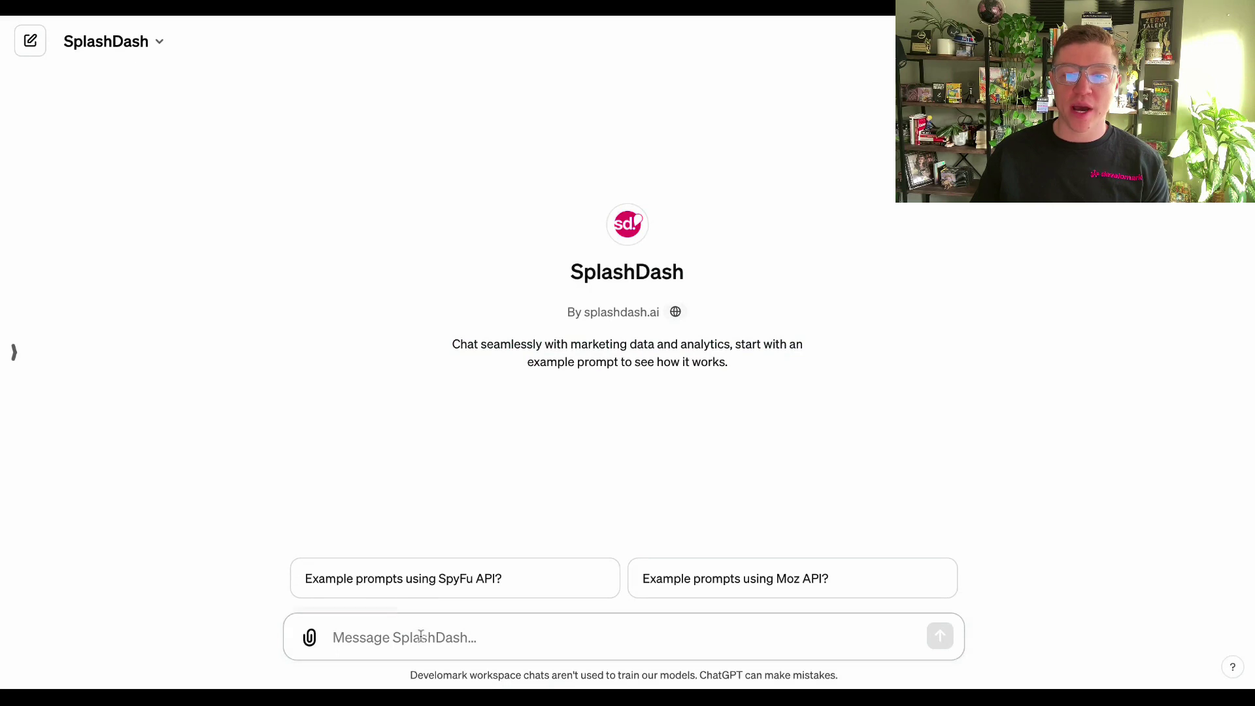
text(@)
scroll(457, 516, down, 1)
text(cen)
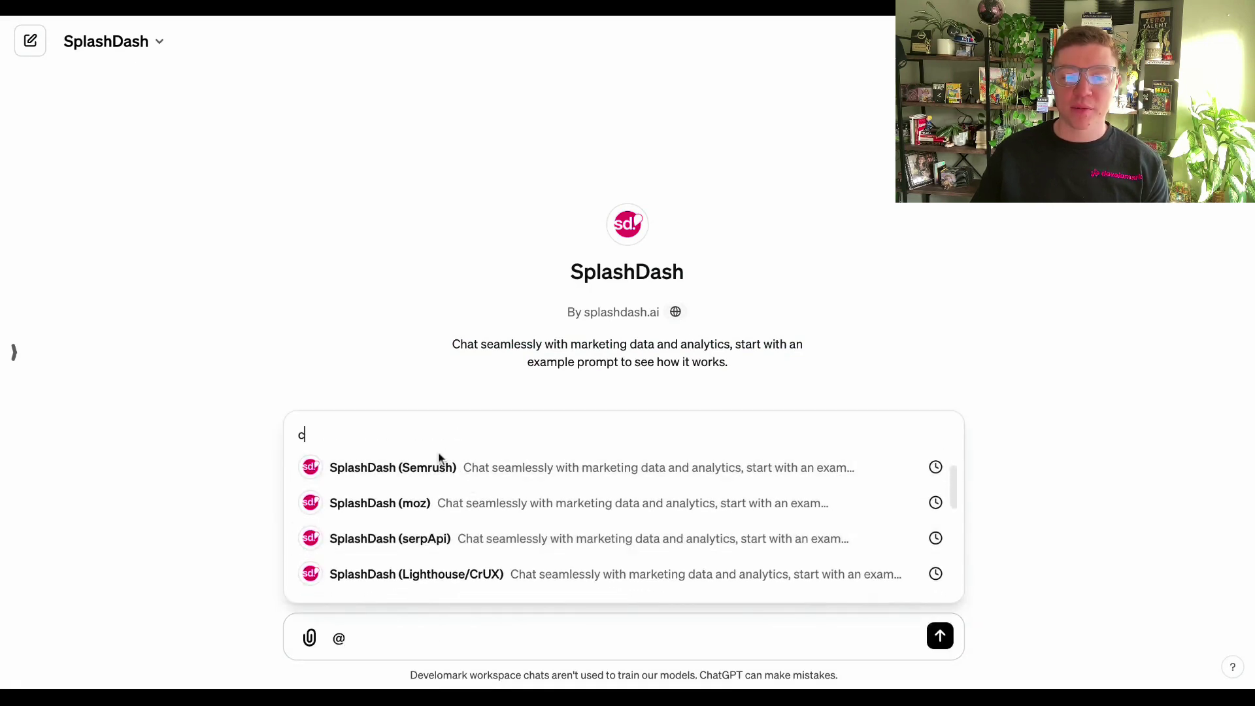
click(410, 540)
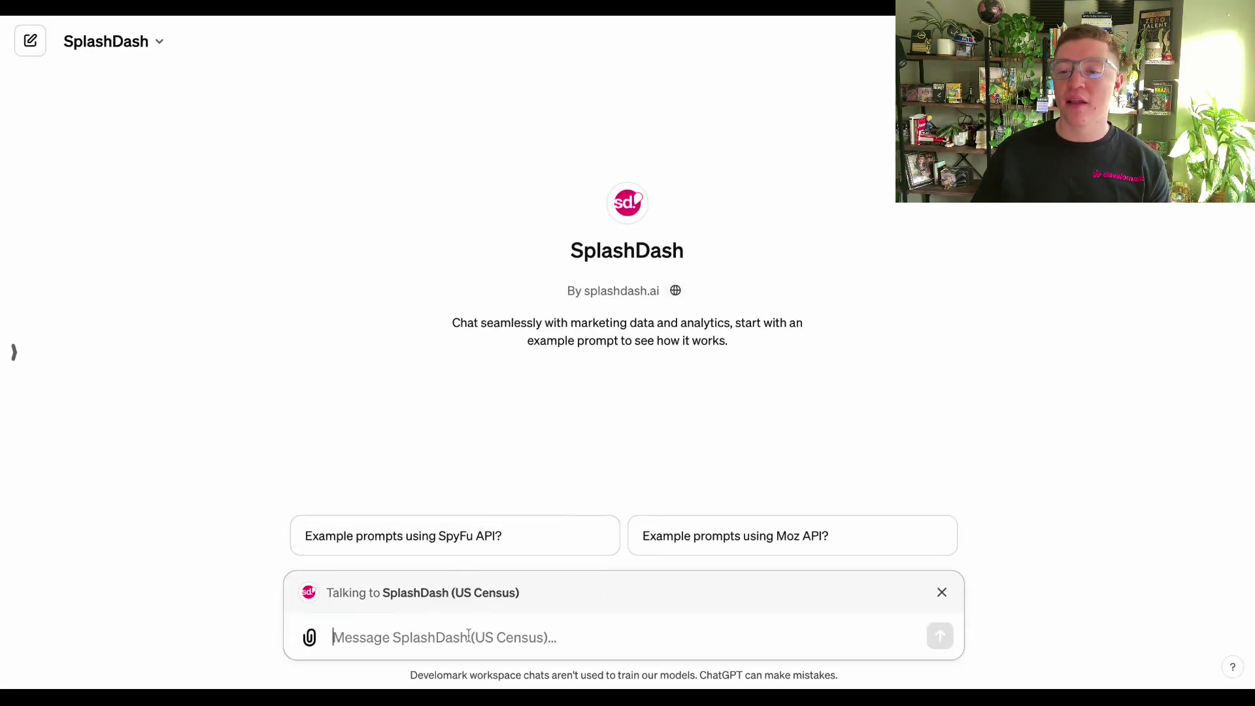
Ask "What is the population in Waterbury, Connecticut area?", allow the request to v2api.develomark.com and highlight the population in the answer.
text(What is the population in __ area?)
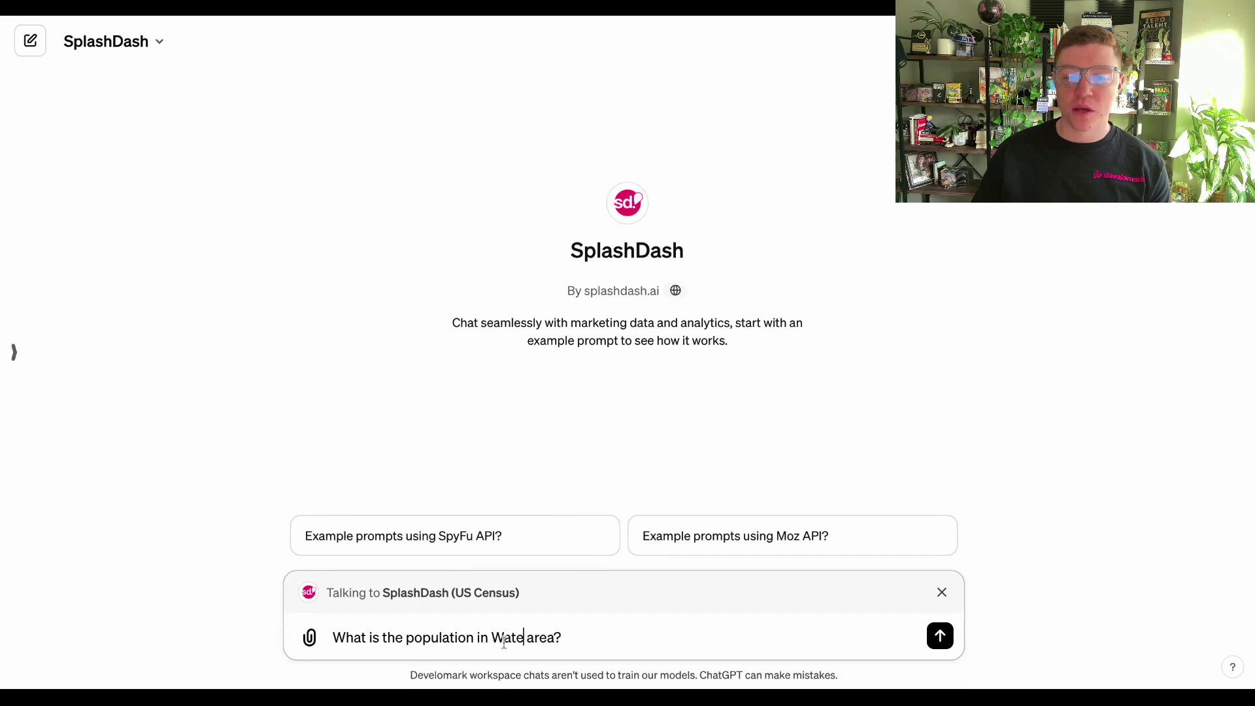
key(BackSpace)
key(BackSpace)
key(BackSpace)
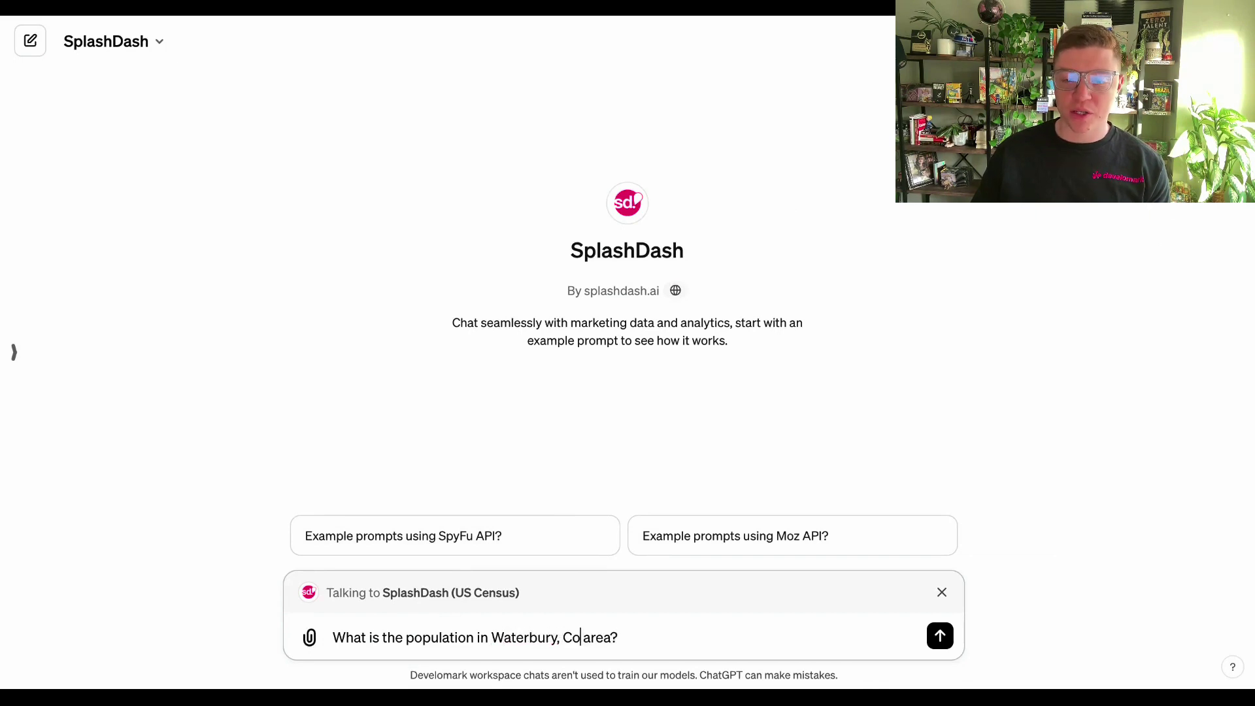
key(Return)
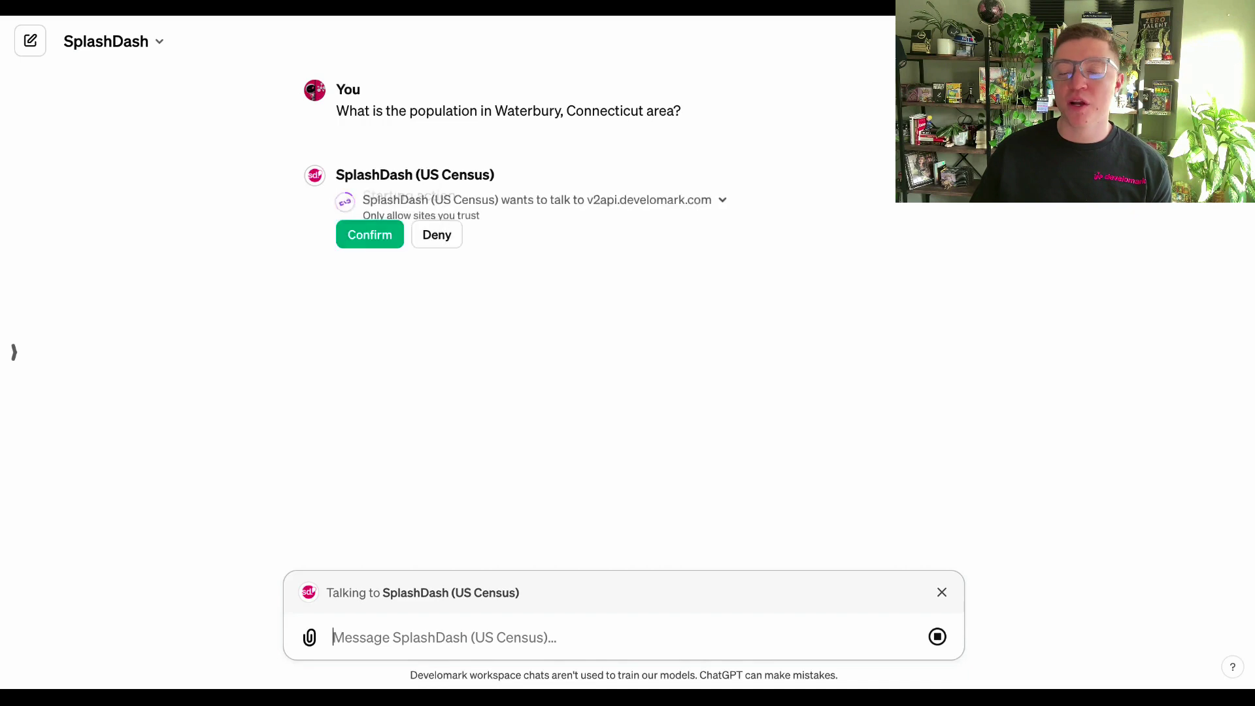
click(370, 234)
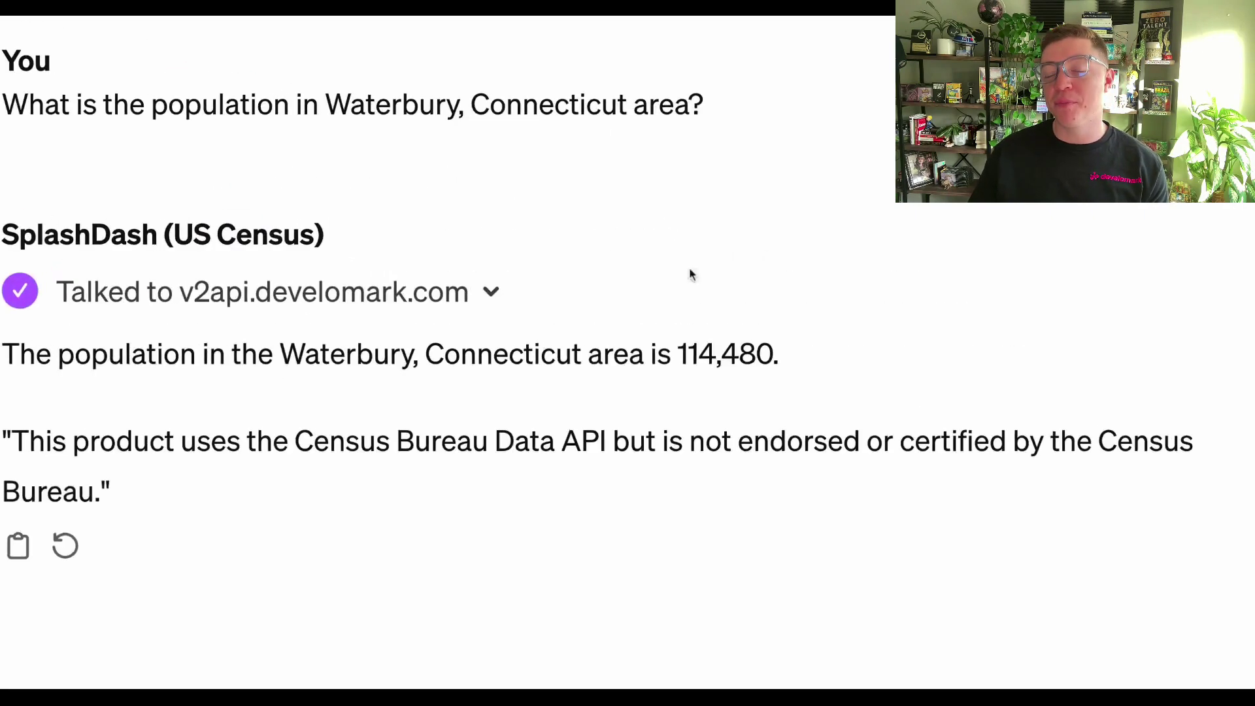
drag(678, 354, 818, 363)
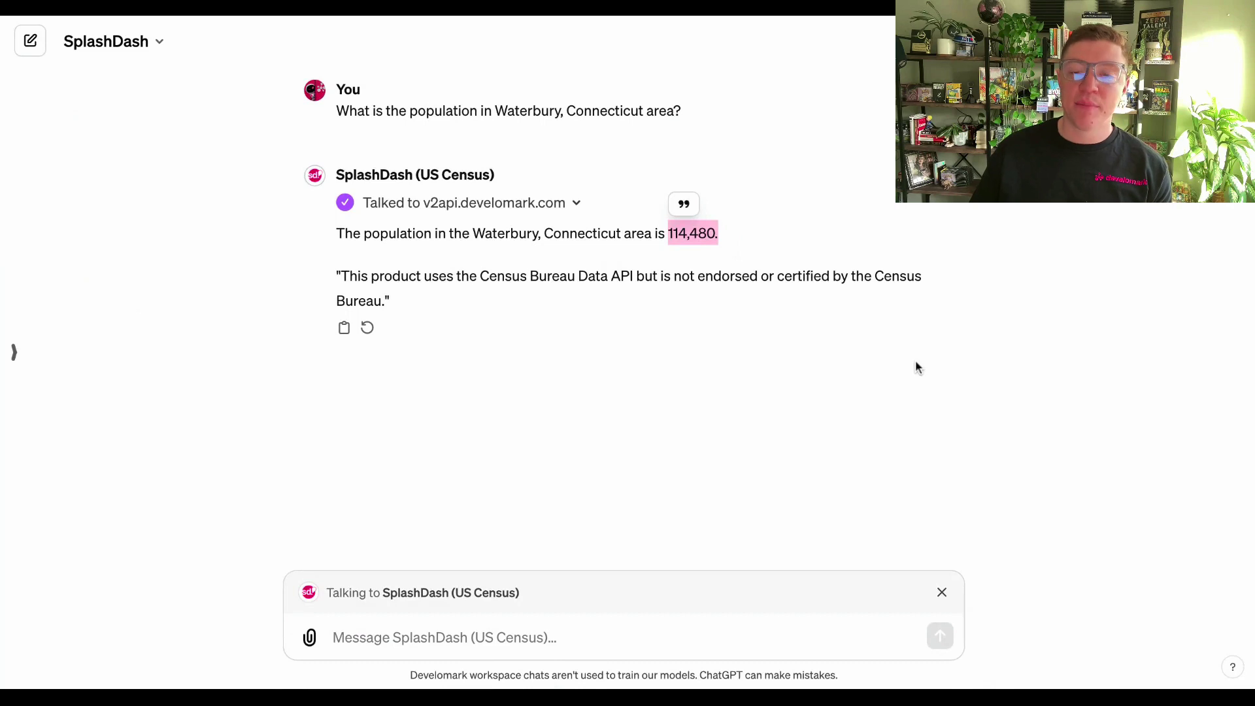
Ask to perform the same action with Naugatuck, Prospect, Cheshire, Plainville and Southington, Connecticut, and allow the request to v2api.develomark.com.
click(470, 632)
text(N)
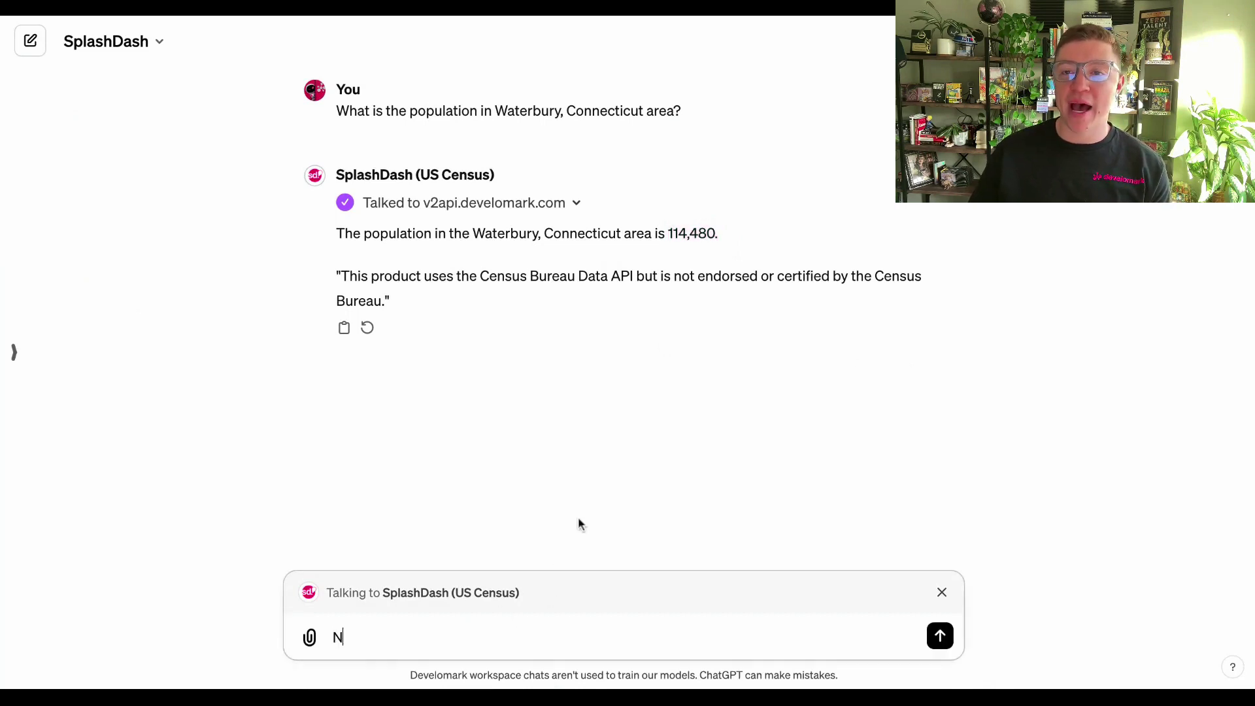
text(ow perform sa)
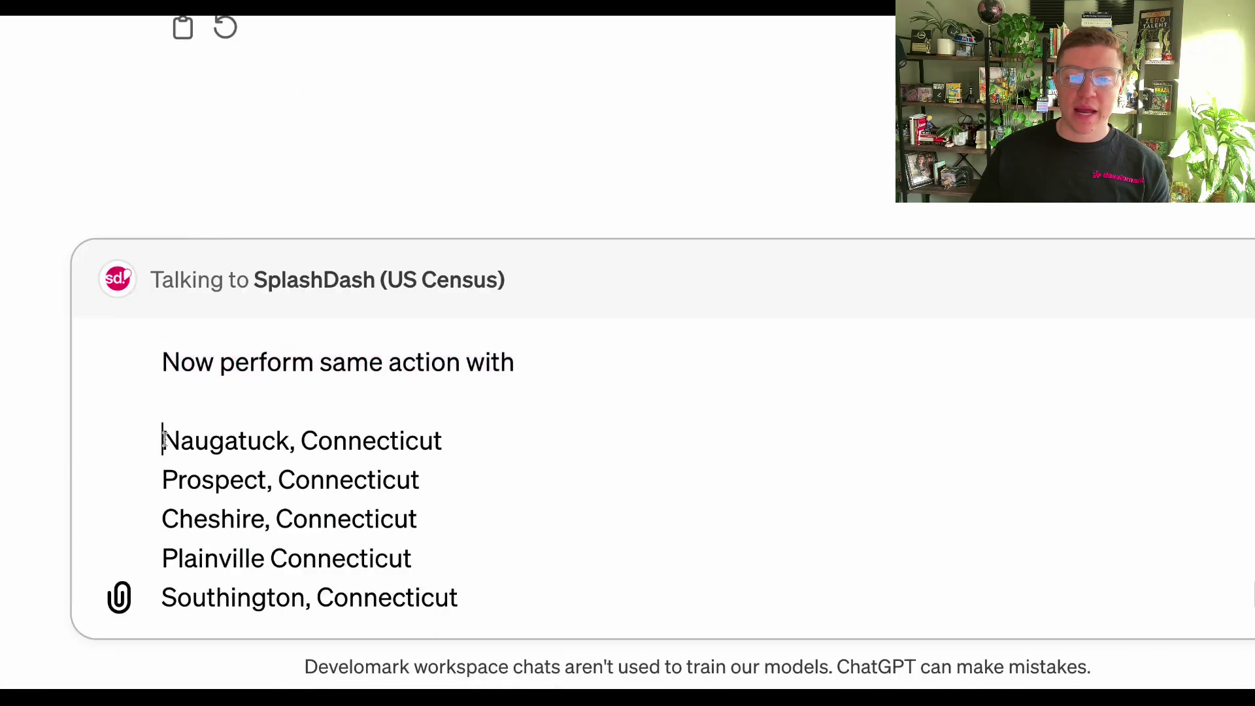
key(shift+Right)
key(shift+Right)
key(shift+Right)
key(shift+Right)
drag(163, 439, 598, 601)
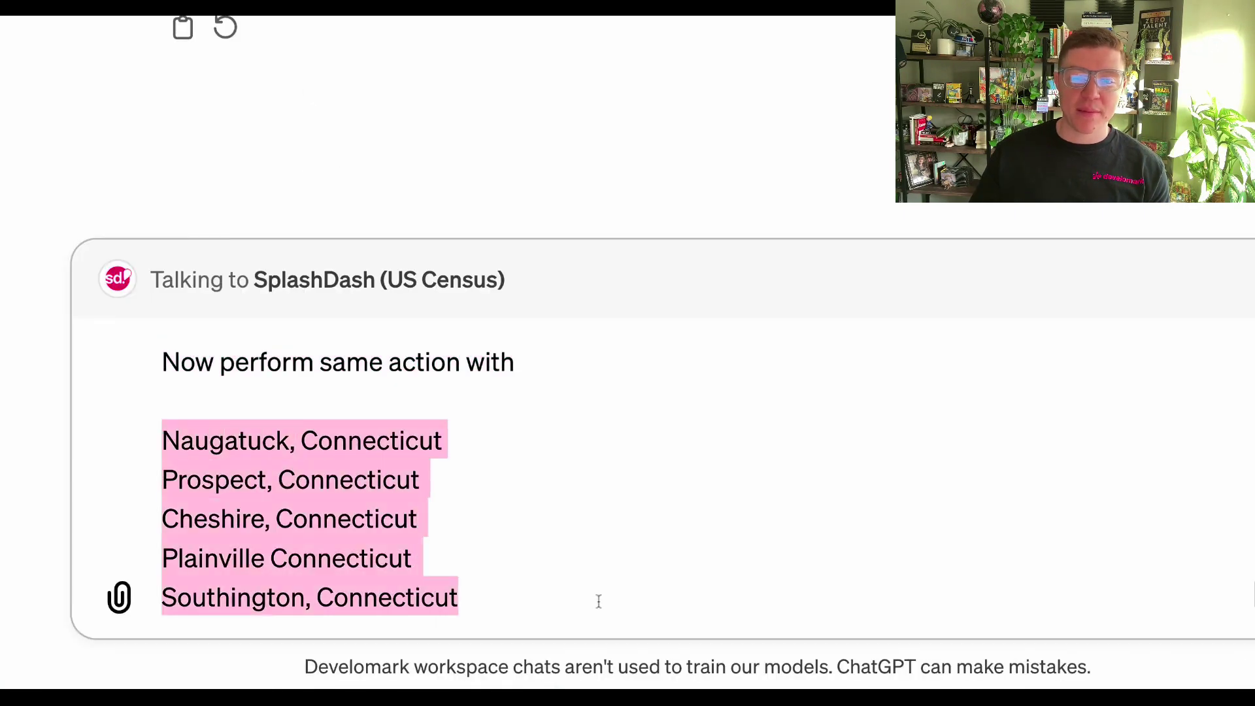
key(Return)
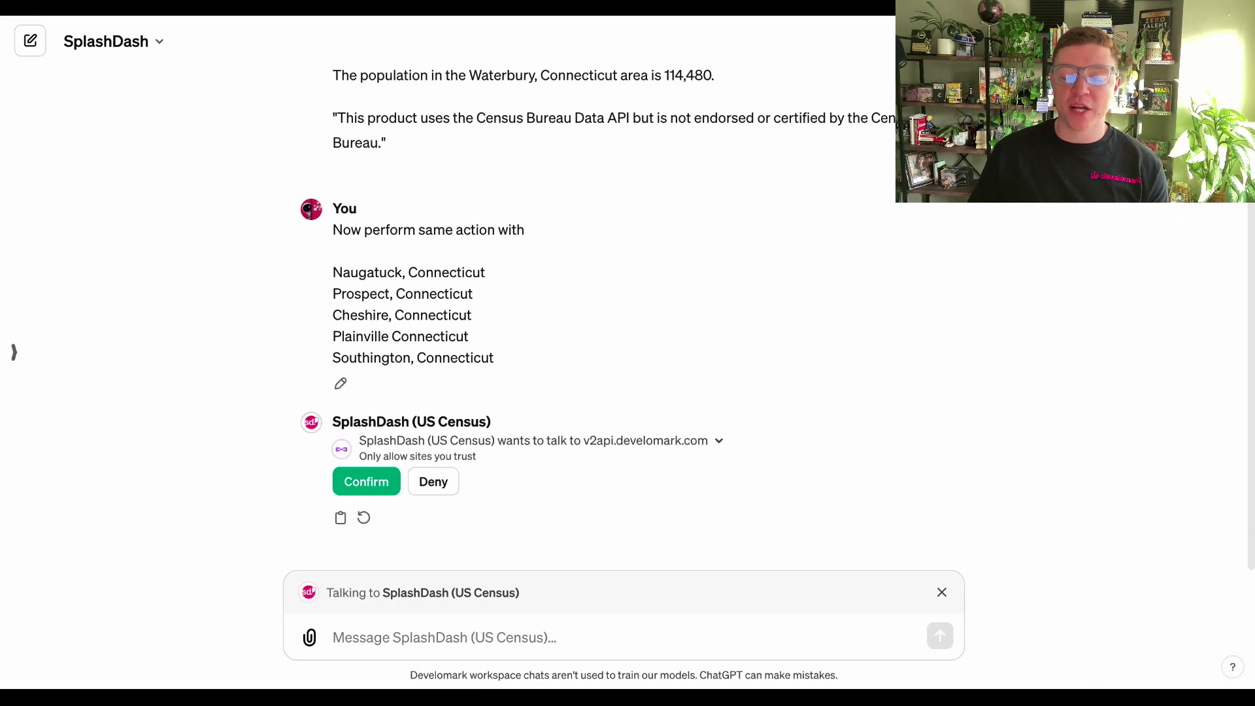
click(366, 482)
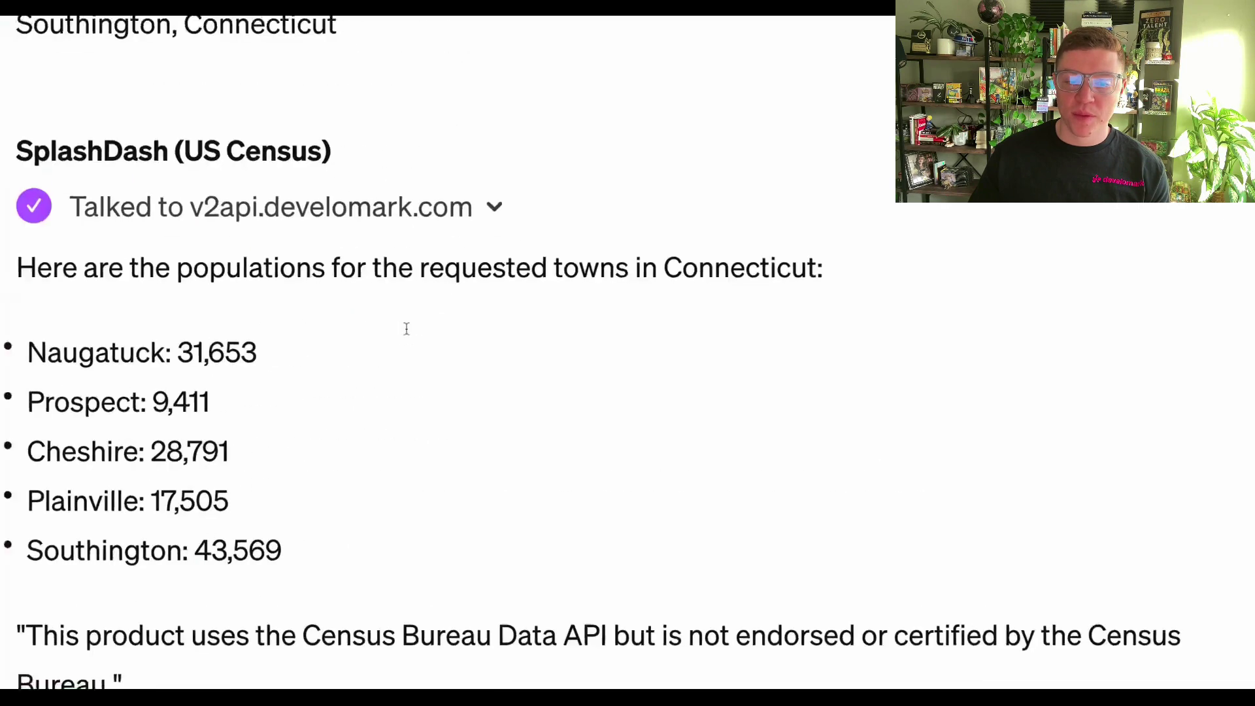
Examine the population listed for each requested town and for Waterbury in the answers.
drag(27, 353, 354, 358)
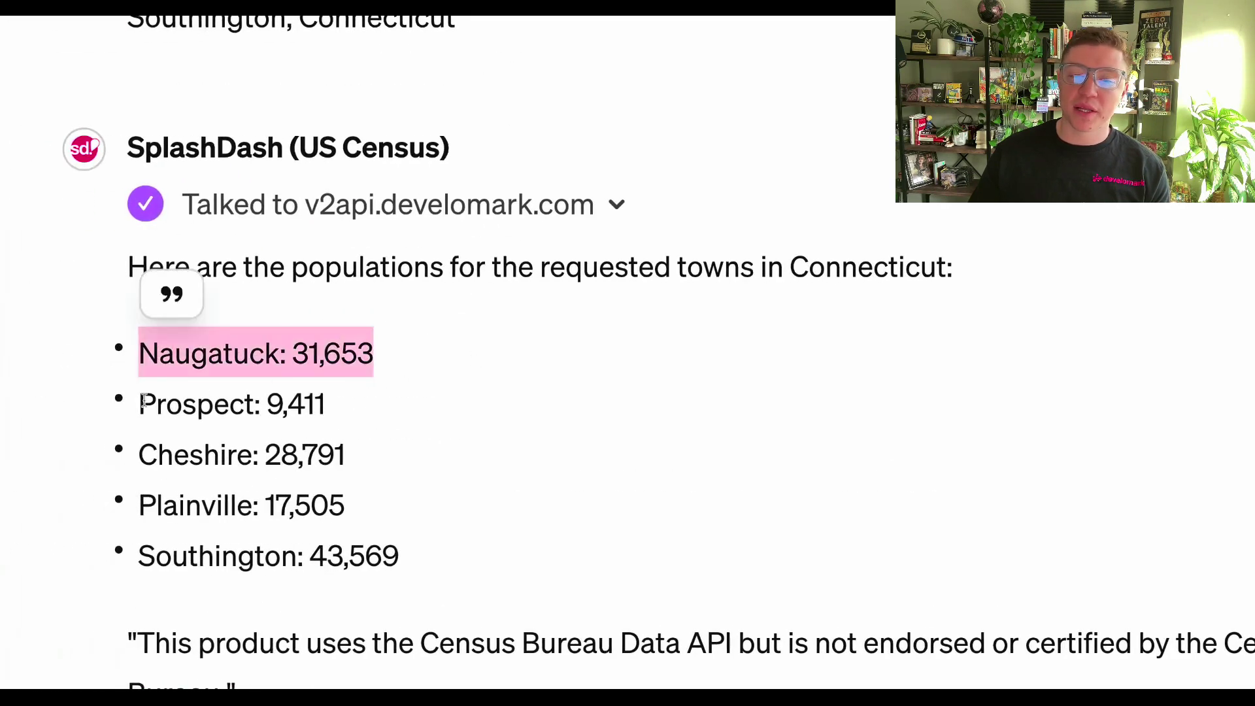
drag(142, 401, 395, 414)
drag(135, 456, 422, 457)
drag(123, 501, 447, 507)
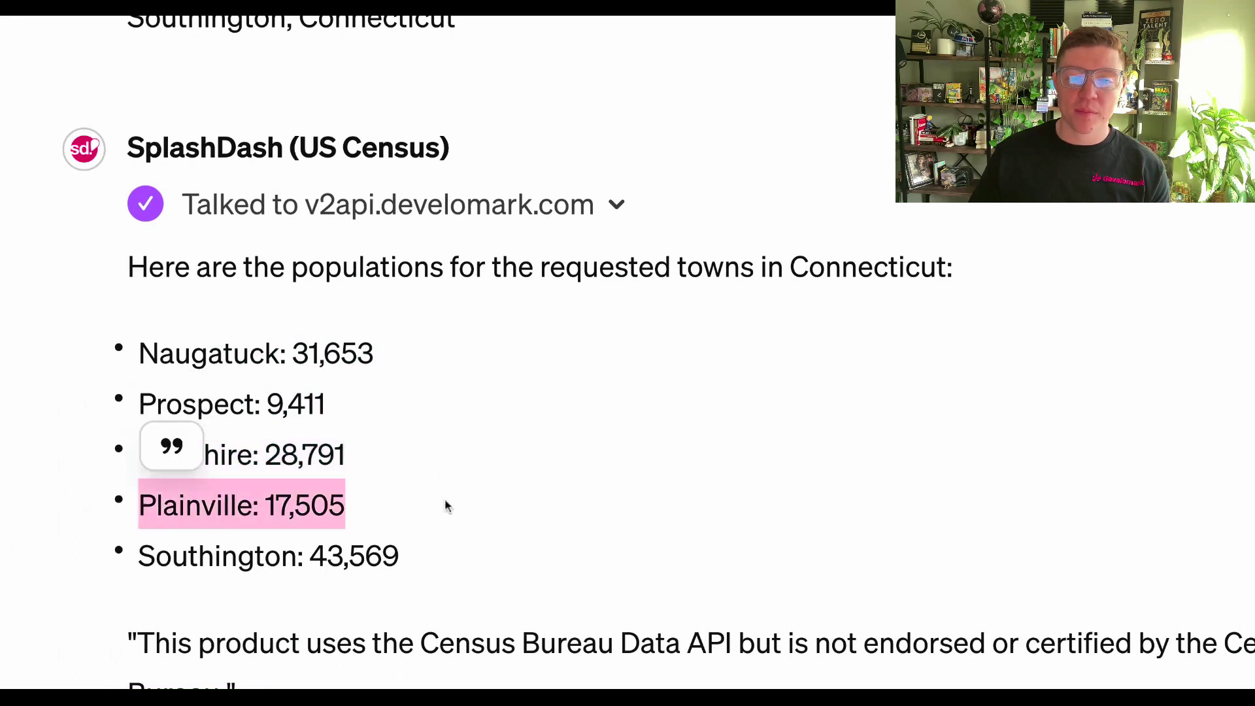
drag(134, 561, 532, 555)
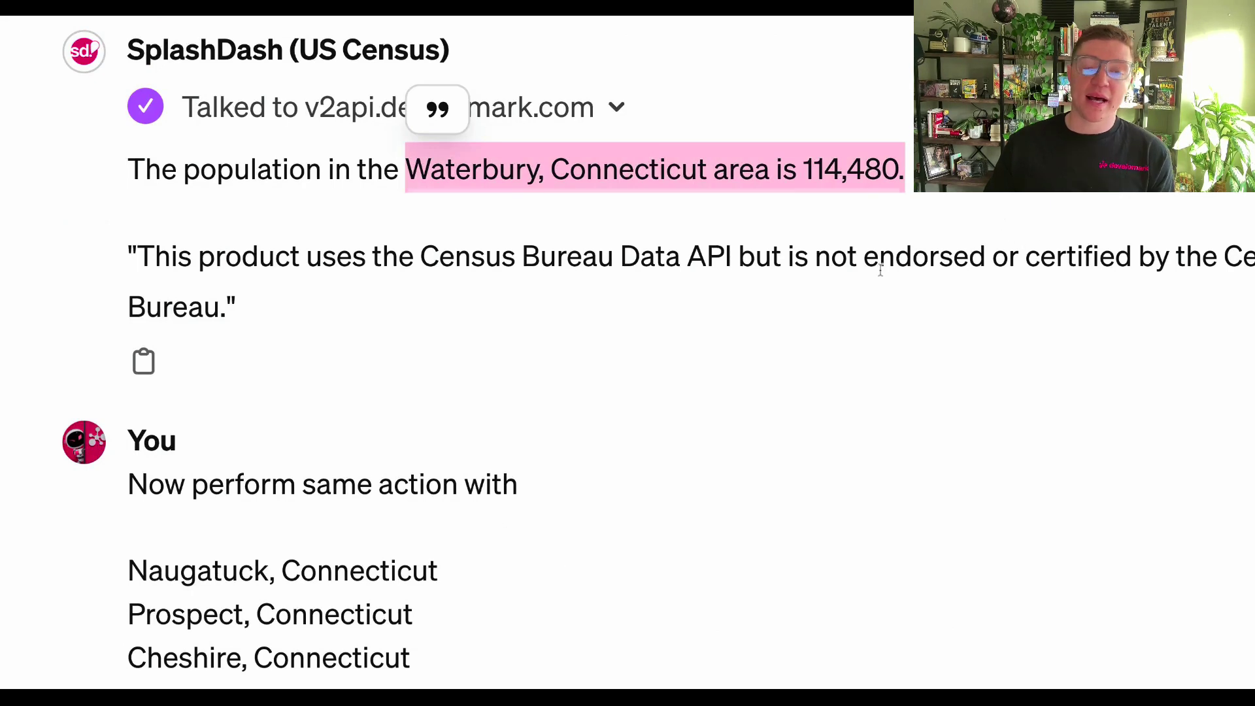
click(807, 289)
Send the request "Put all the results into a table".
scroll(817, 291, down, 10)
scroll(319, 591, down, 6)
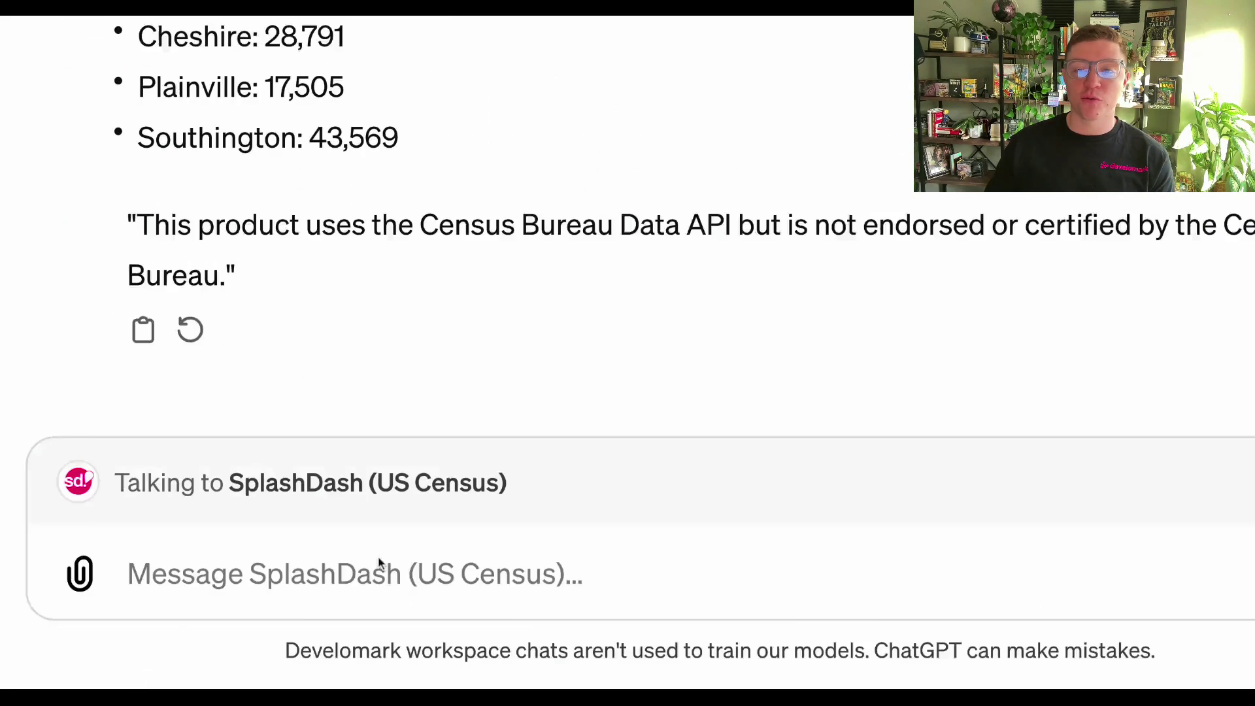
click(290, 598)
text(P)
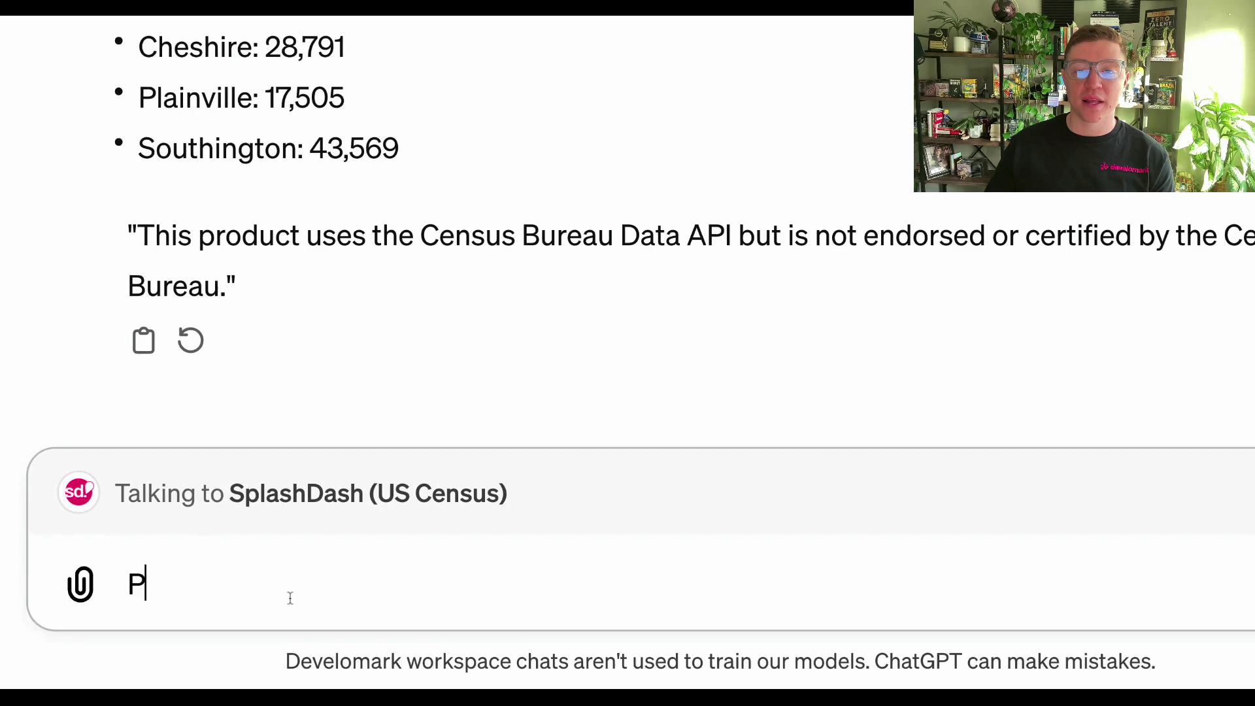
text(ut all the results in)
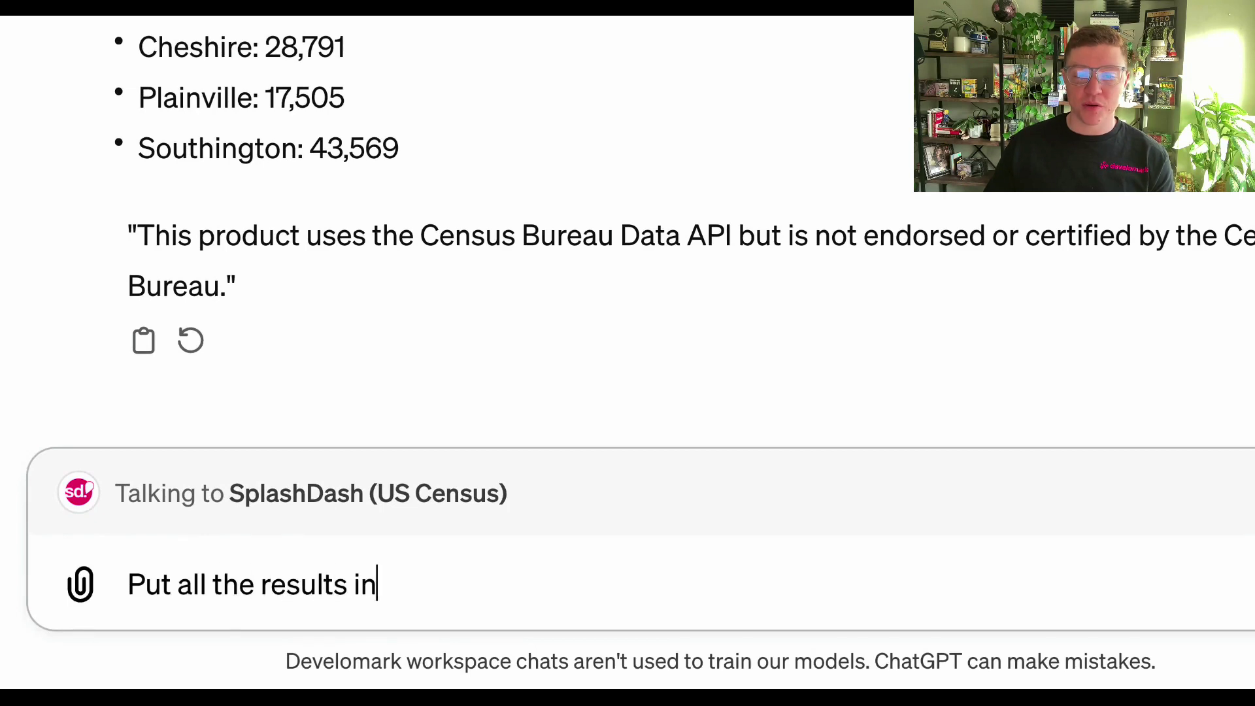
text(to a table)
key(Return)
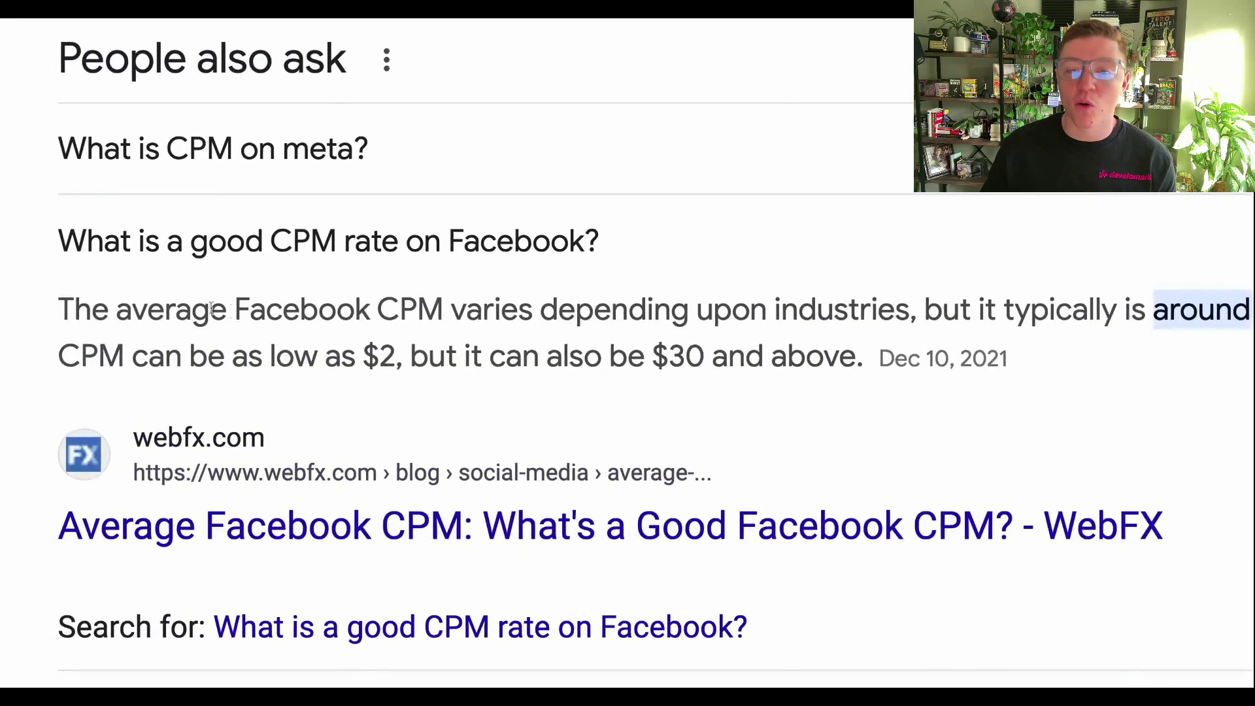
Check the typical Facebook CPM in Google's "What is a good CPM rate on Facebook?" answer and return to the SplashDash chat.
drag(57, 309, 444, 304)
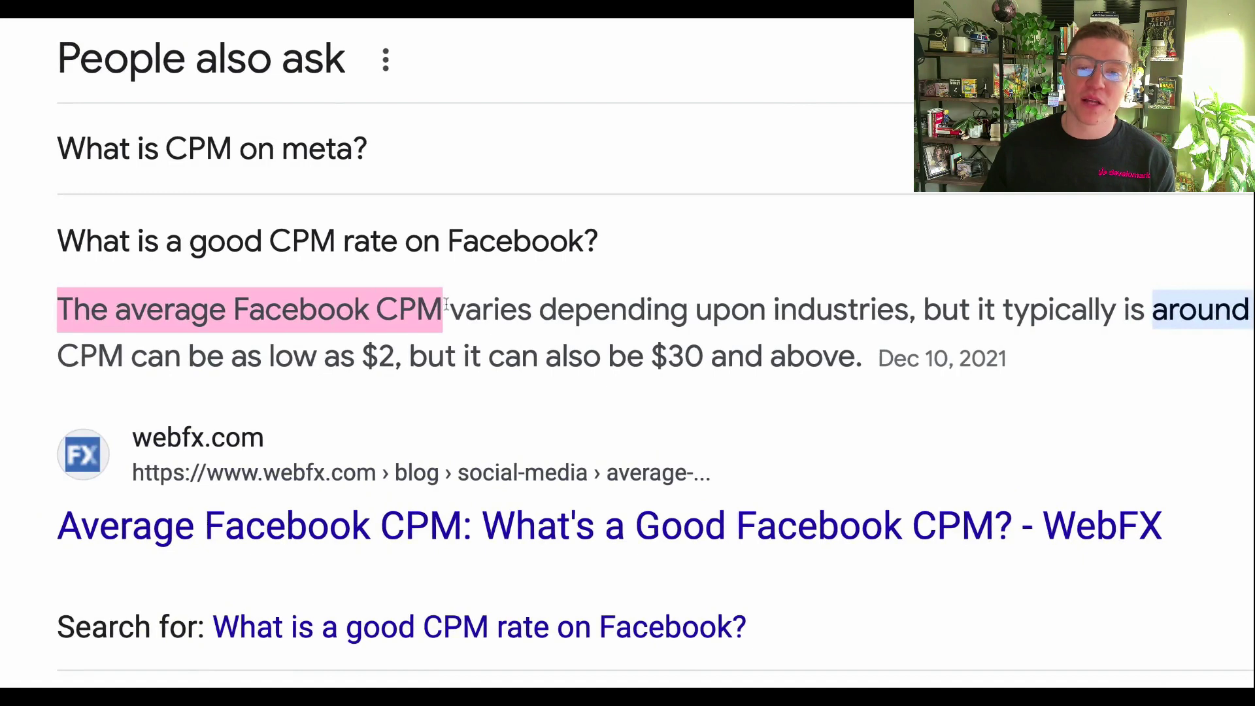
drag(822, 309, 958, 313)
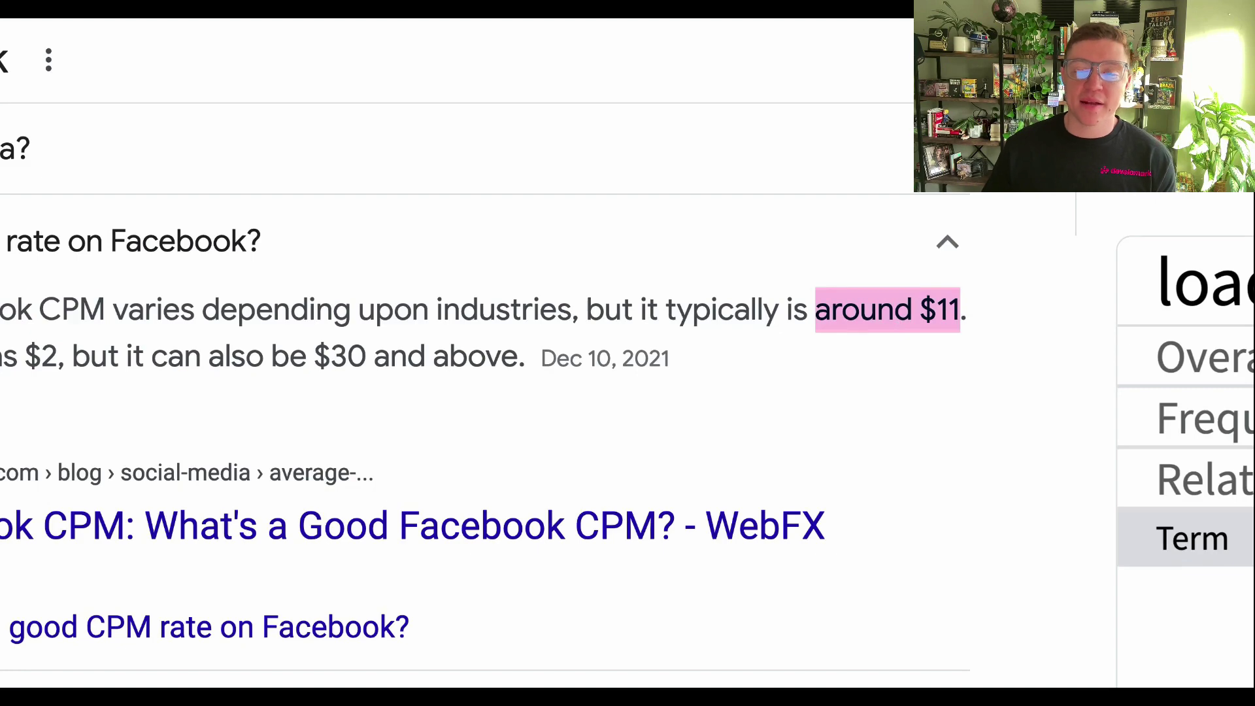
click(608, 21)
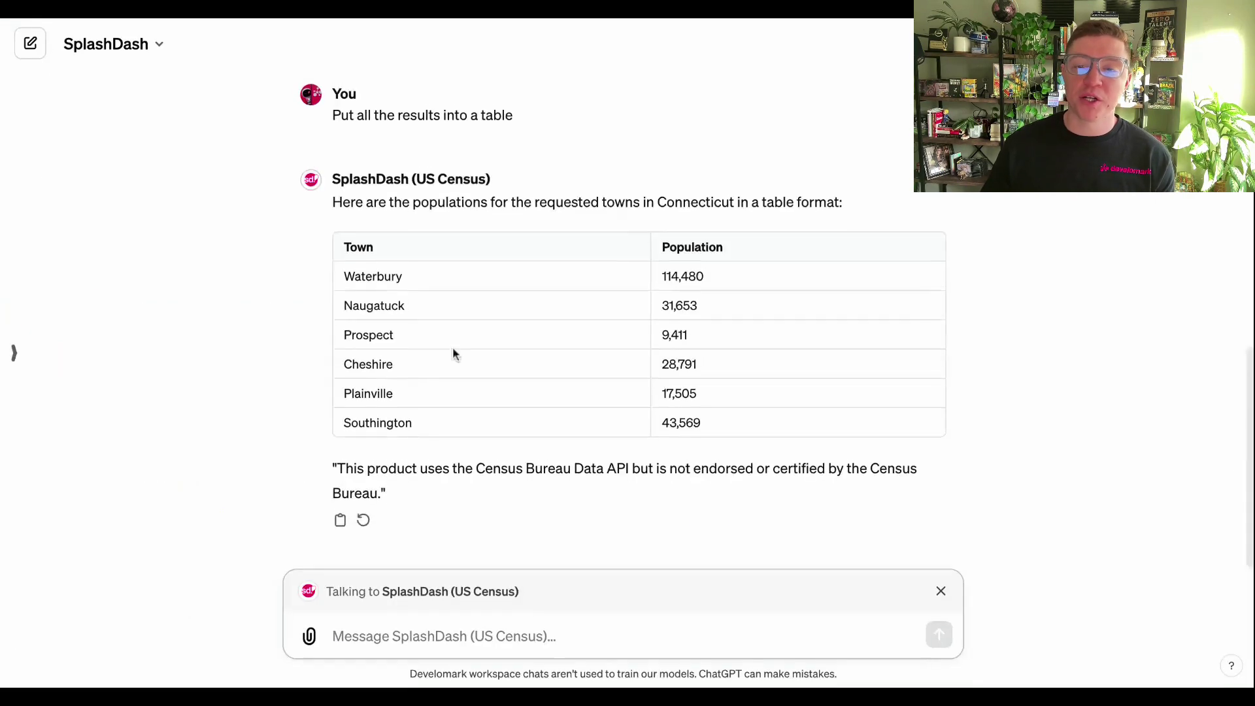
Ask for a recommended monthly budget for each town using a CPM of $11, added to the table with totals, and check the total.
click(412, 627)
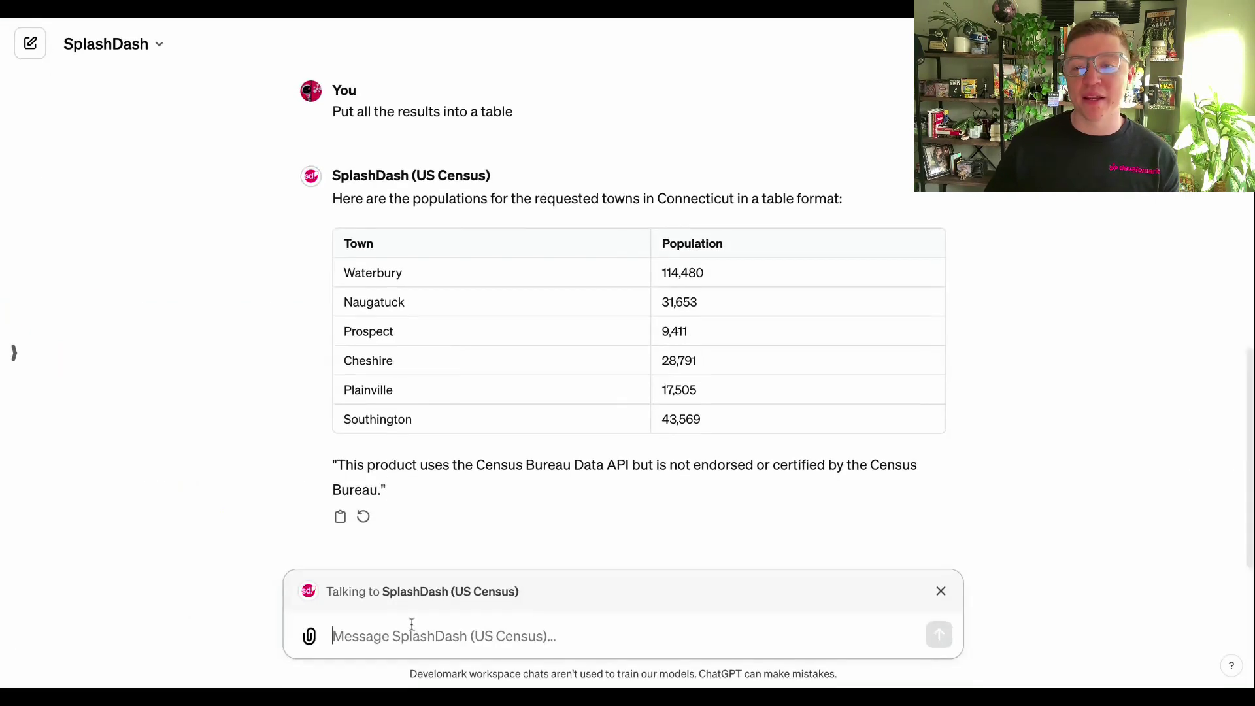
text(Now usin)
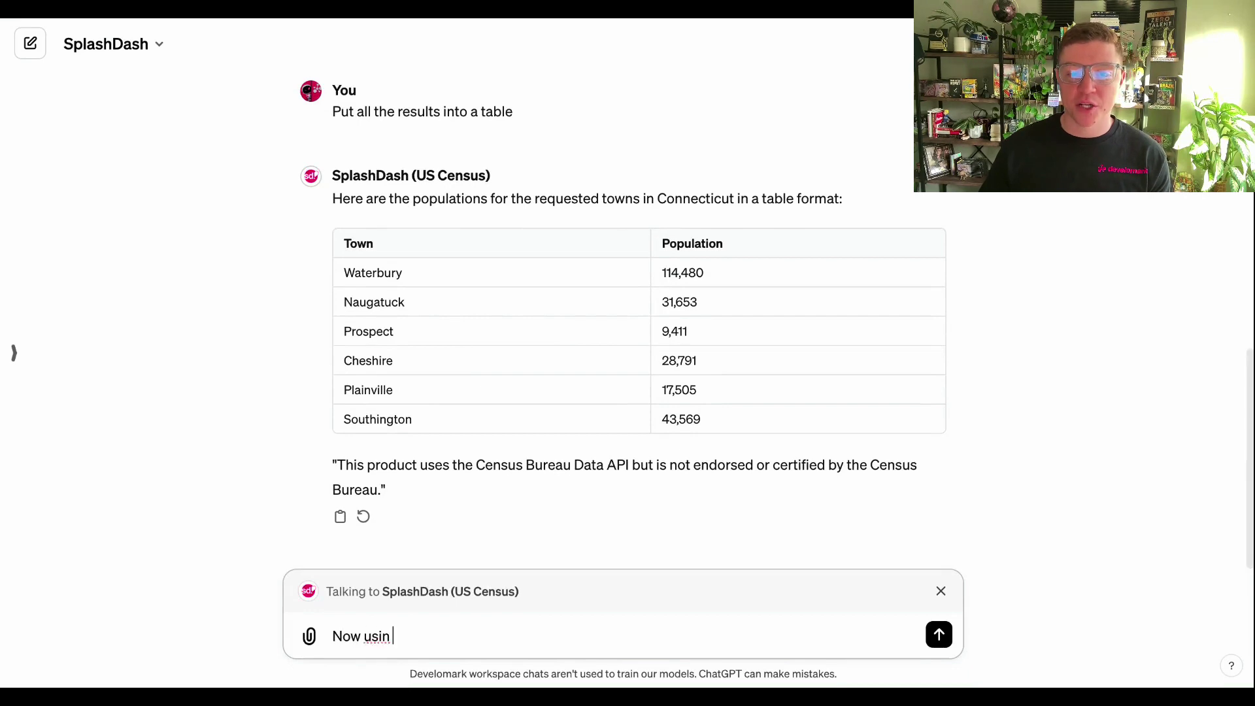
text(g the CPM of $11, what monthly budget would you recommend for each town. Add to the table, and provide me with totals.)
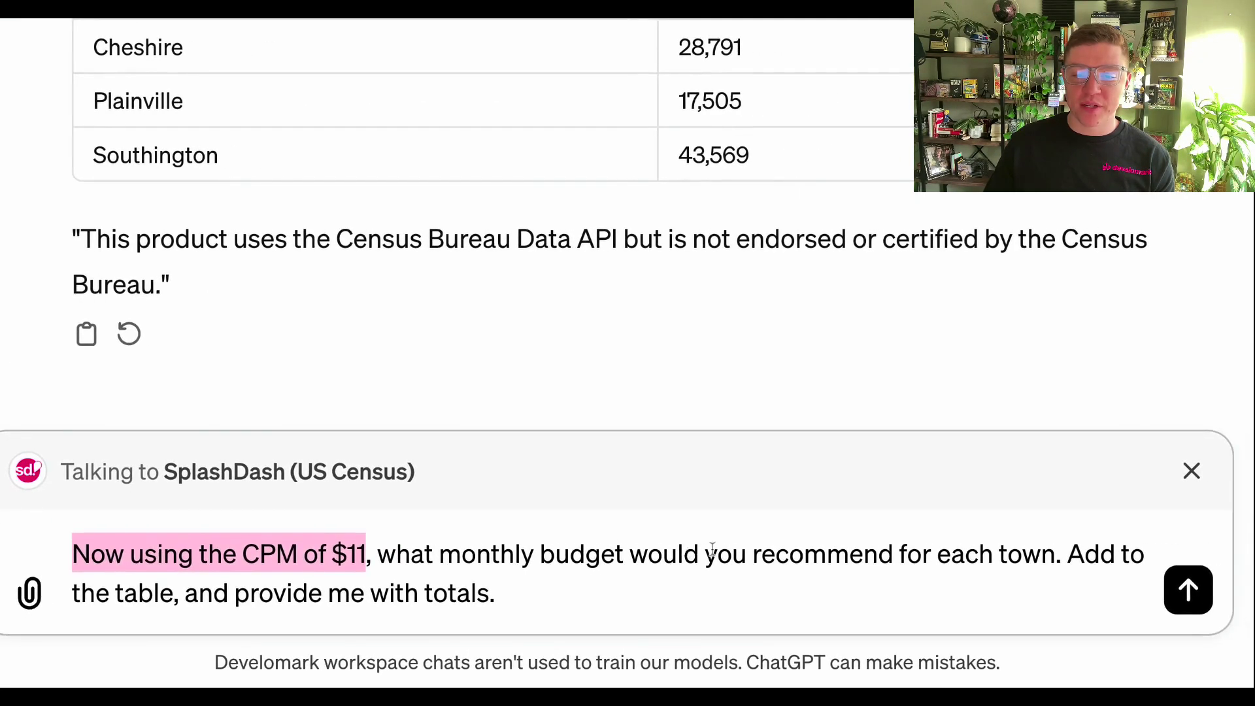
key(Return)
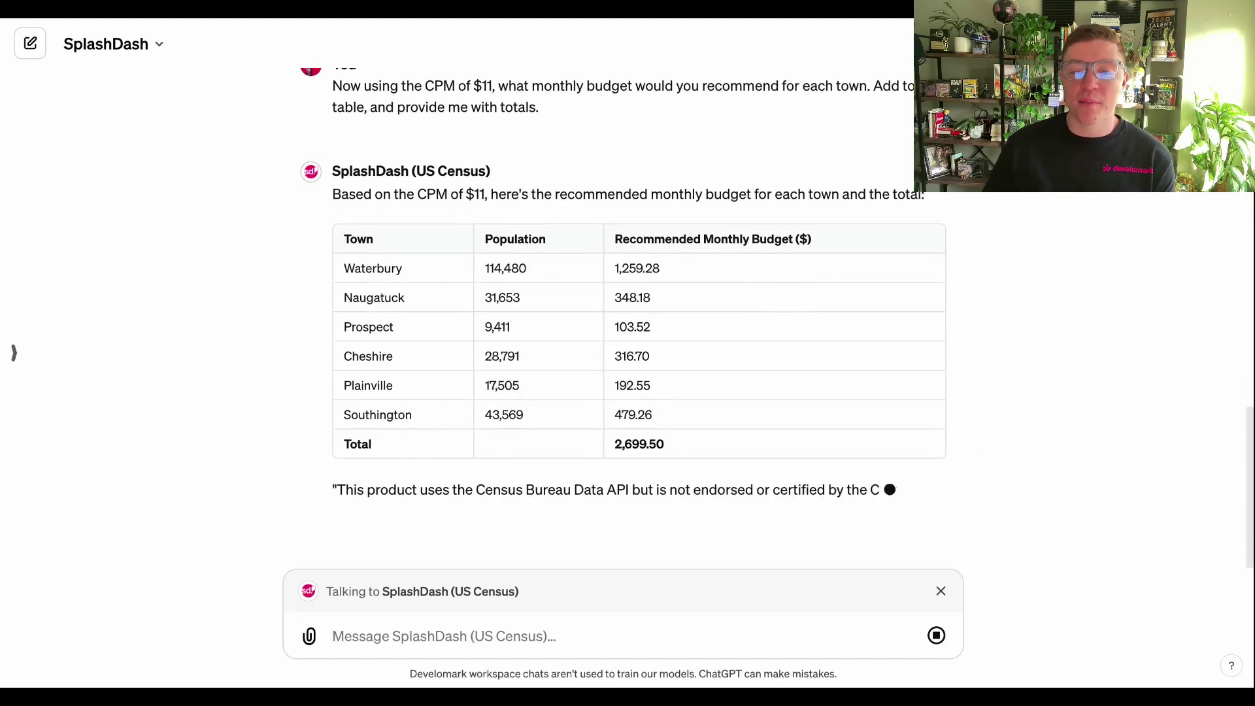
scroll(572, 425, up, 1)
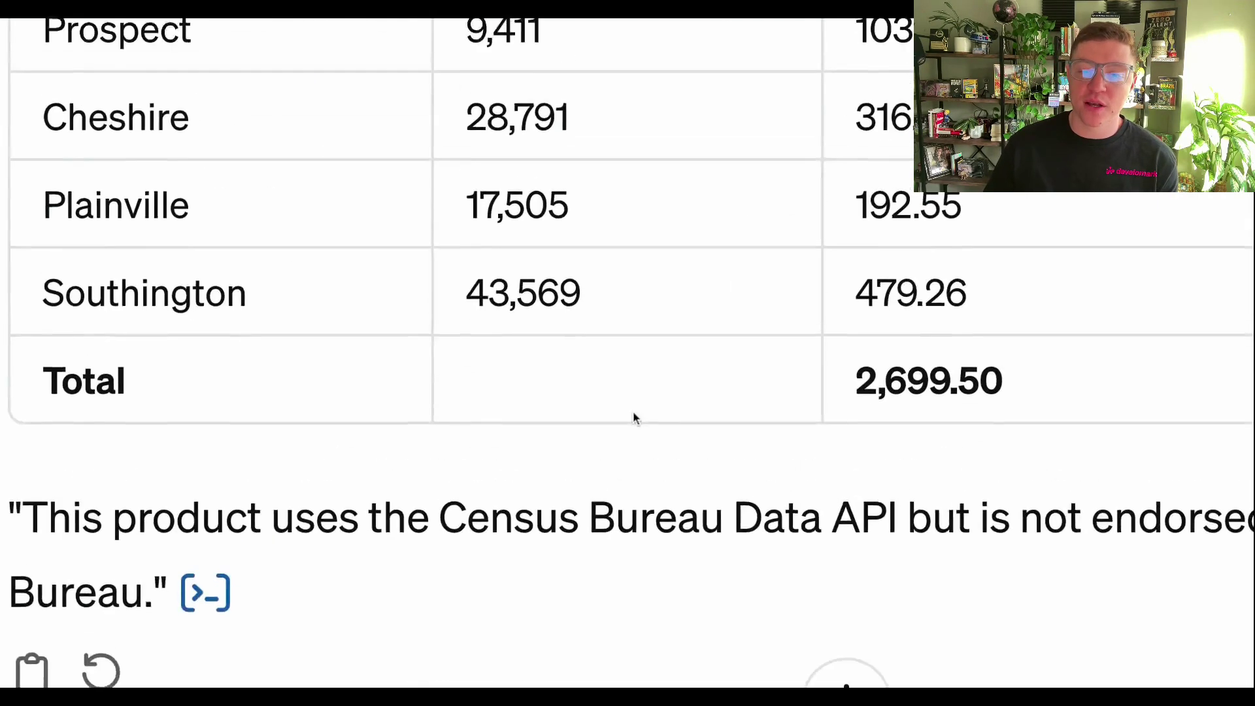
drag(544, 430, 684, 418)
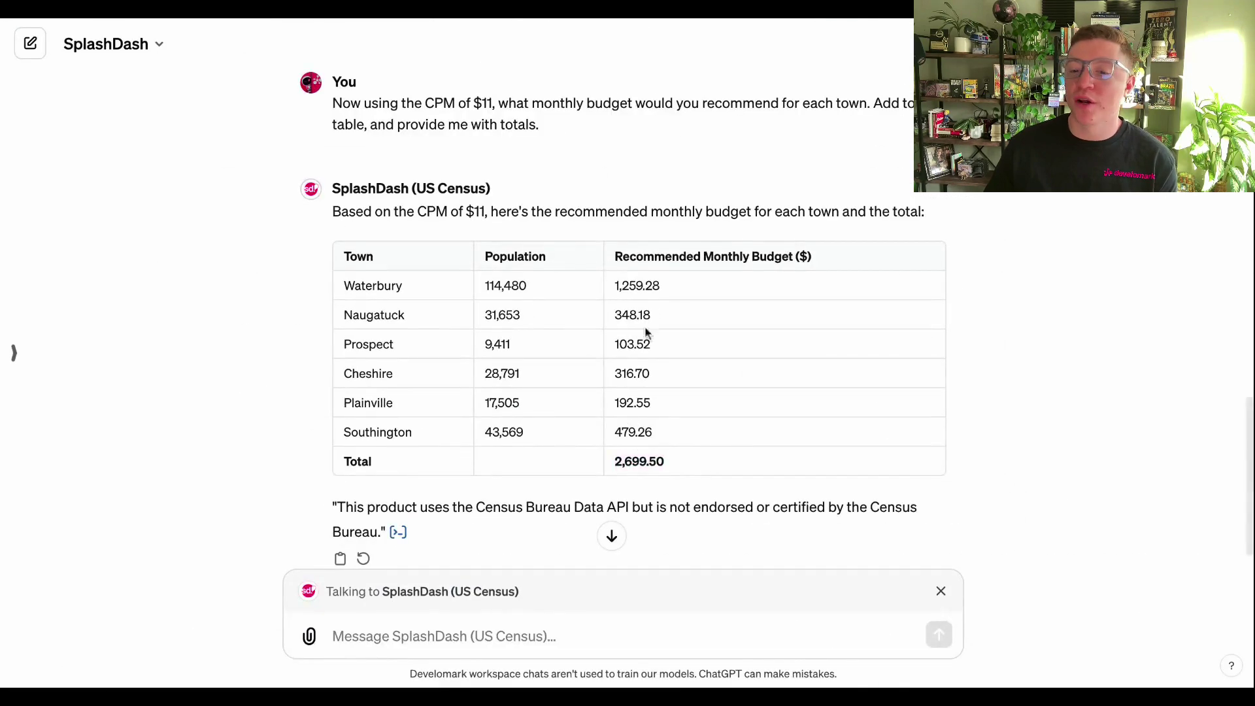
Quote the whole budget table, ask what each town's fee would be assuming a 30% management fee, and highlight the totals in the answer.
drag(645, 328, 703, 461)
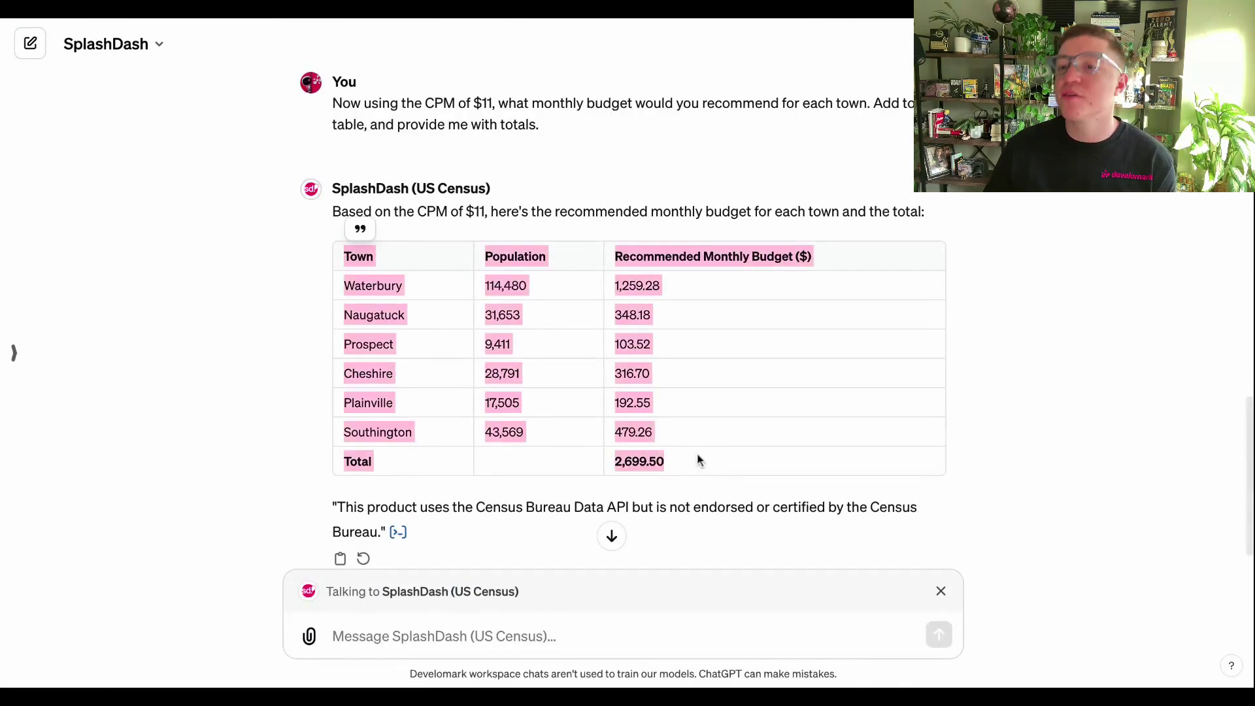
click(359, 236)
text(Now as)
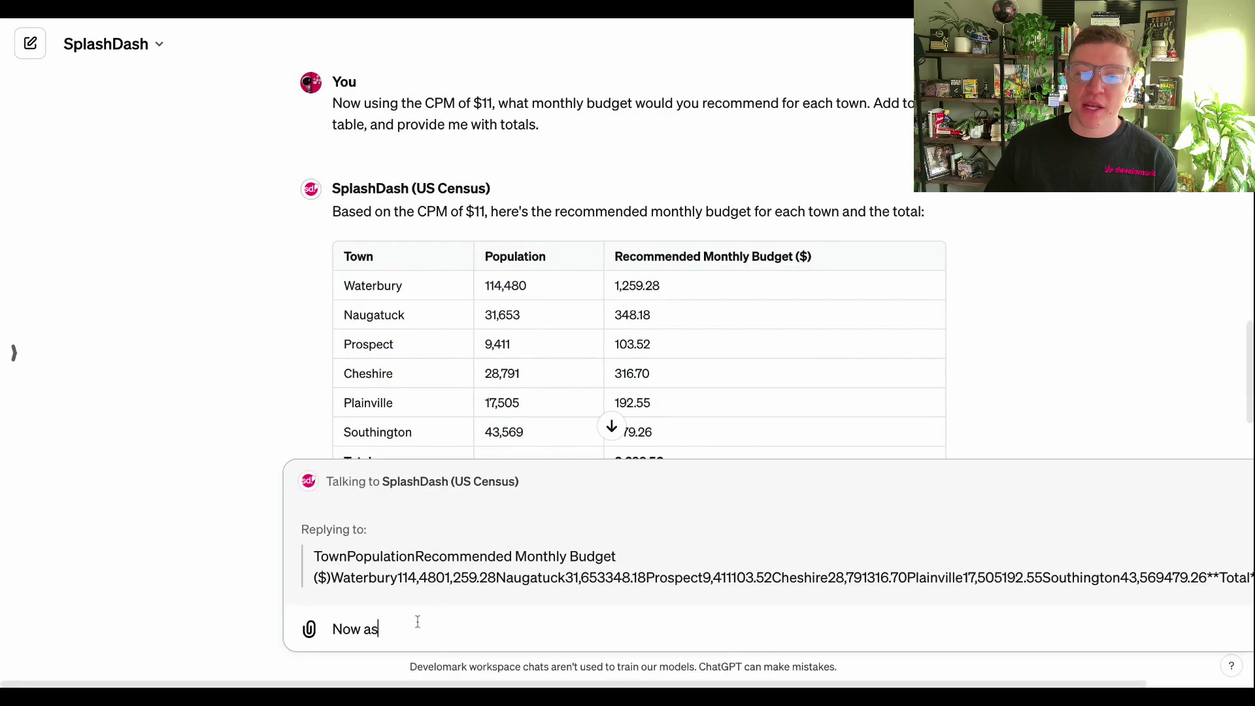
text(suming a 30)
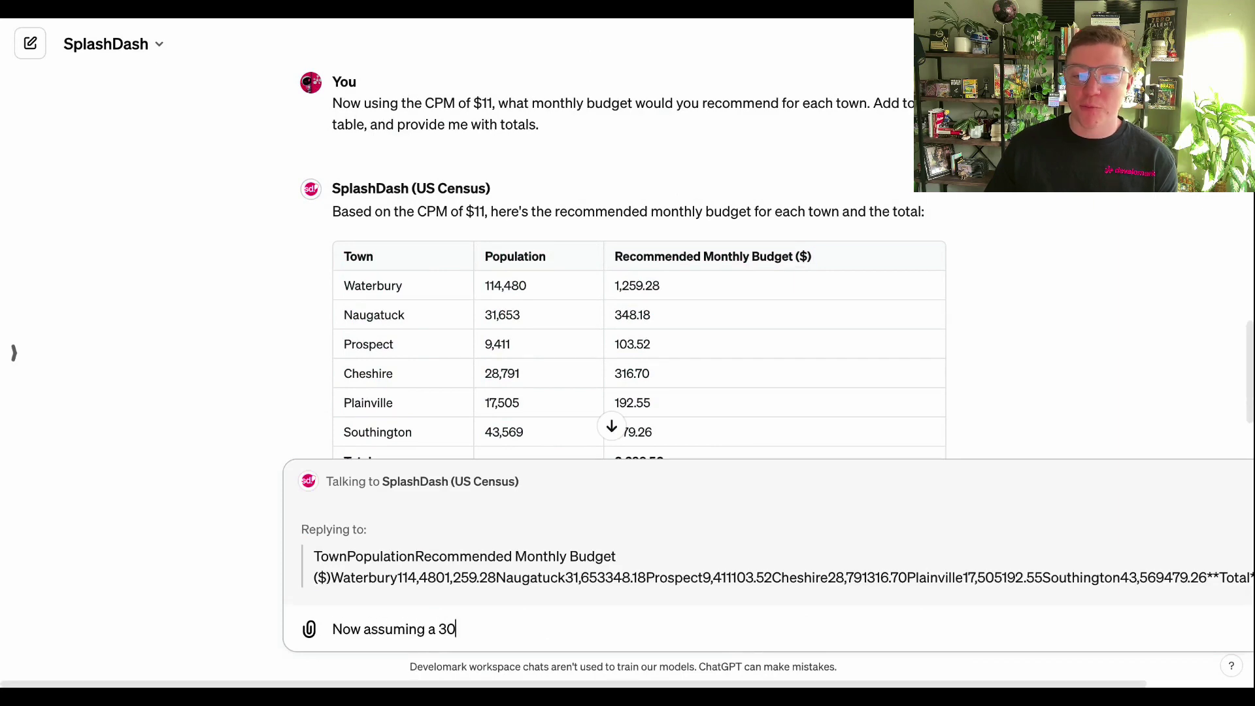
text(%)
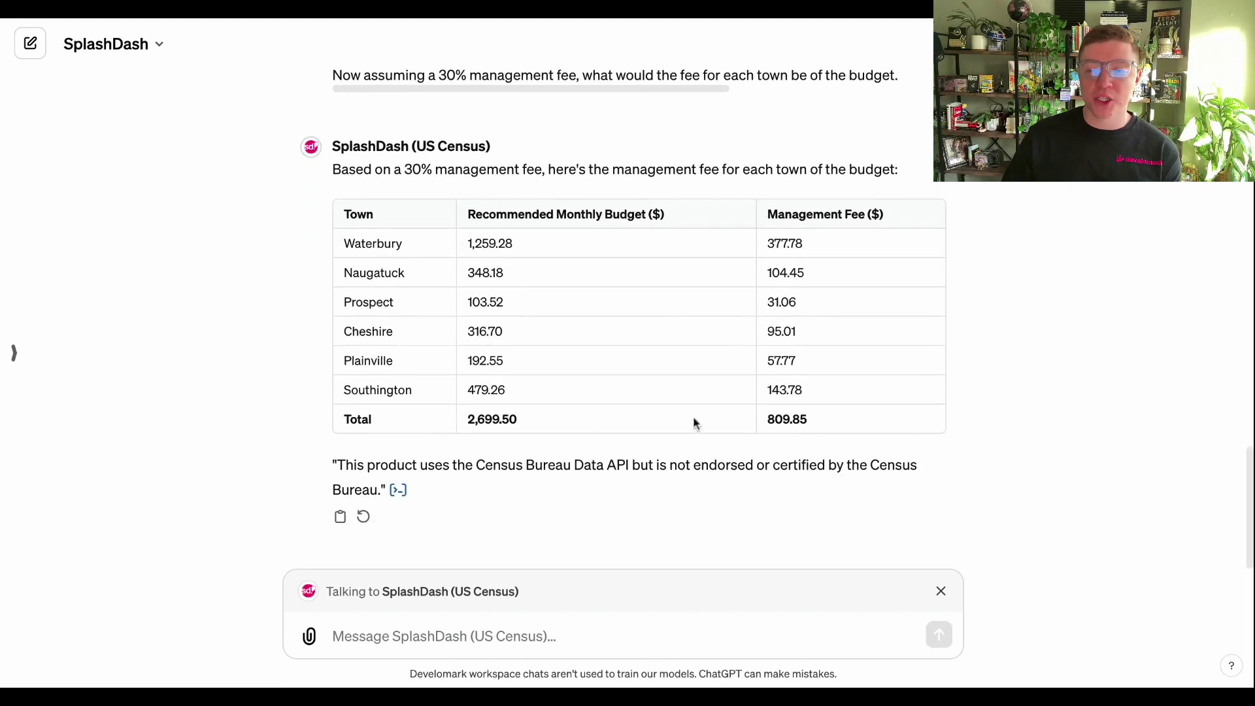
double_click(343, 419)
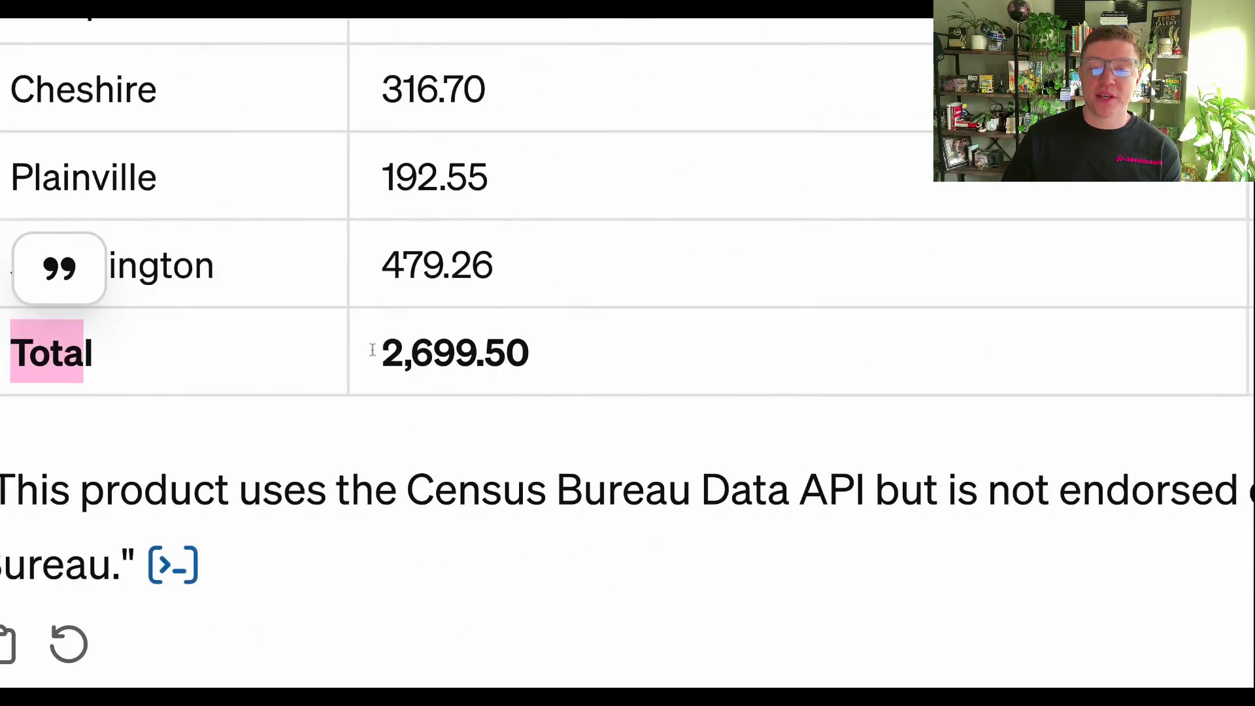
drag(372, 351, 639, 354)
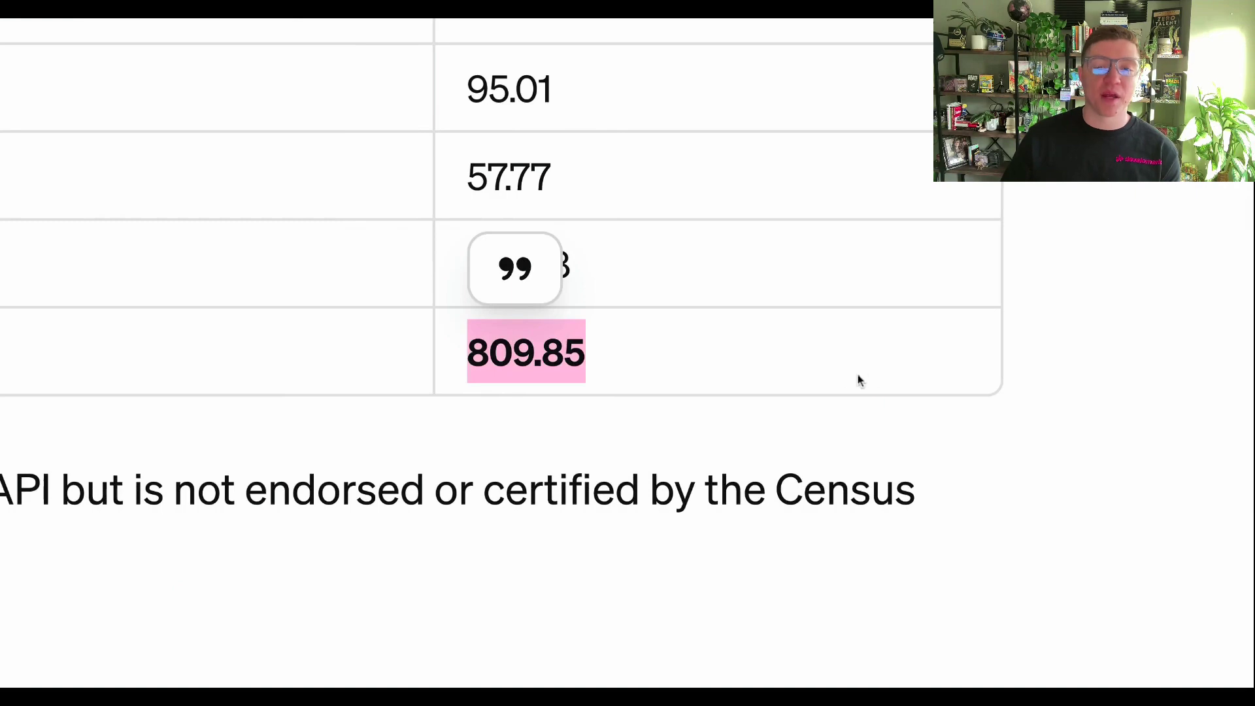
Quote the entire 30% management fee answer, including its table, and send the request "Write a proposal for these services".
click(1024, 271)
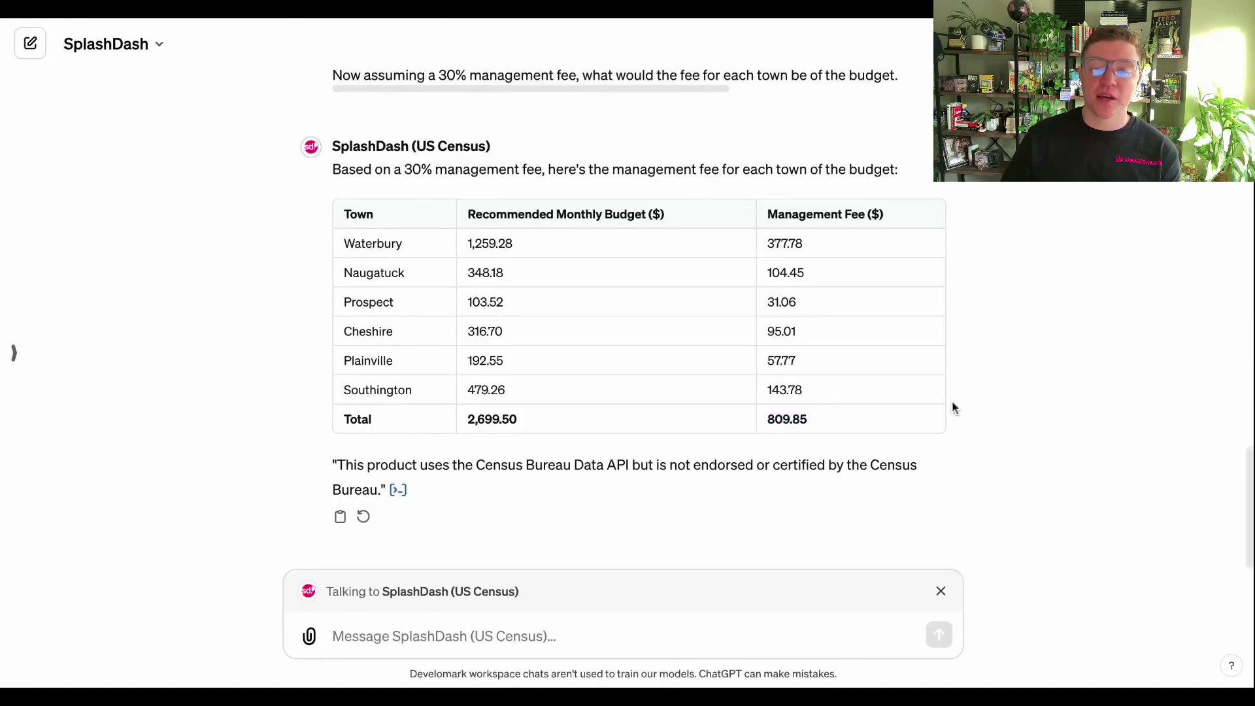
drag(333, 242, 387, 562)
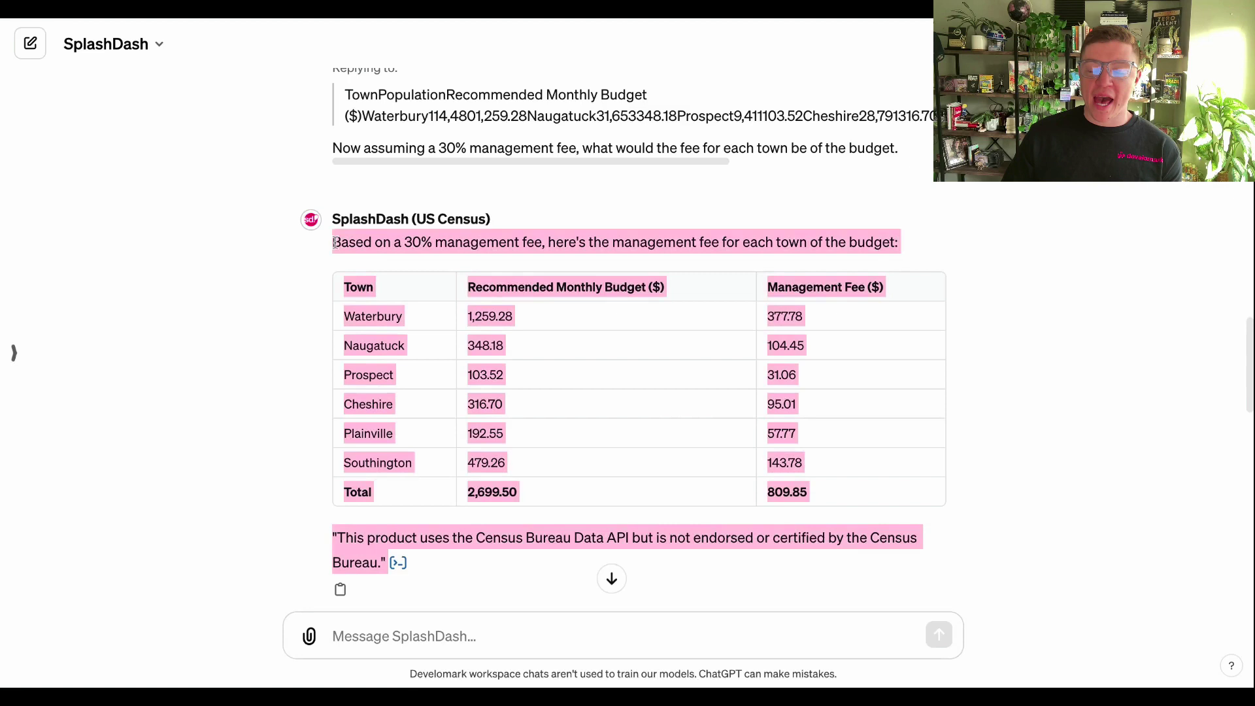
click(350, 214)
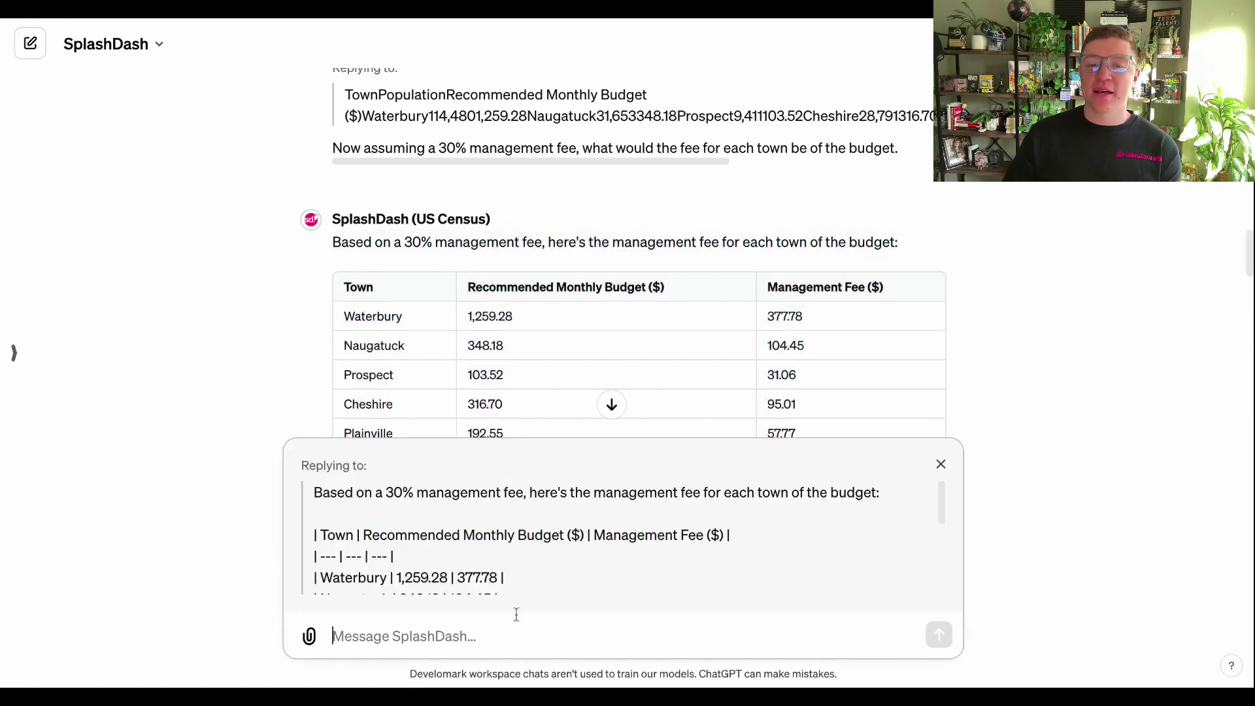
text(Write a proposa)
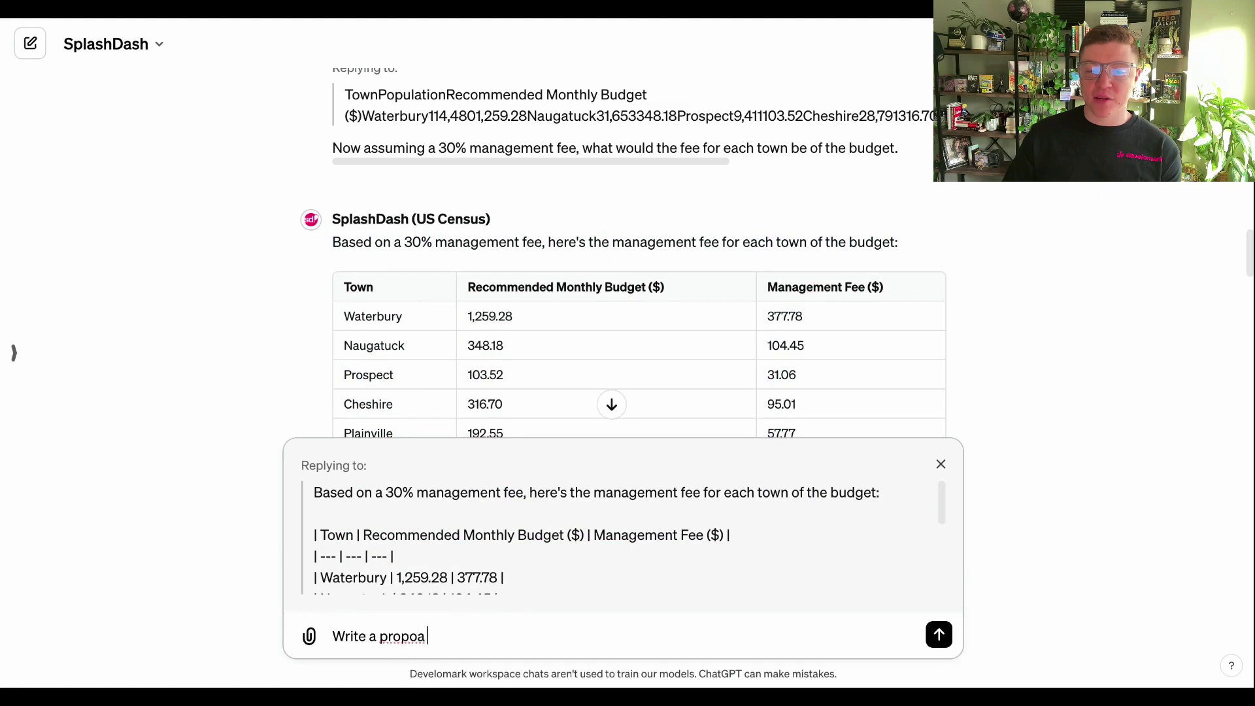
text(l )
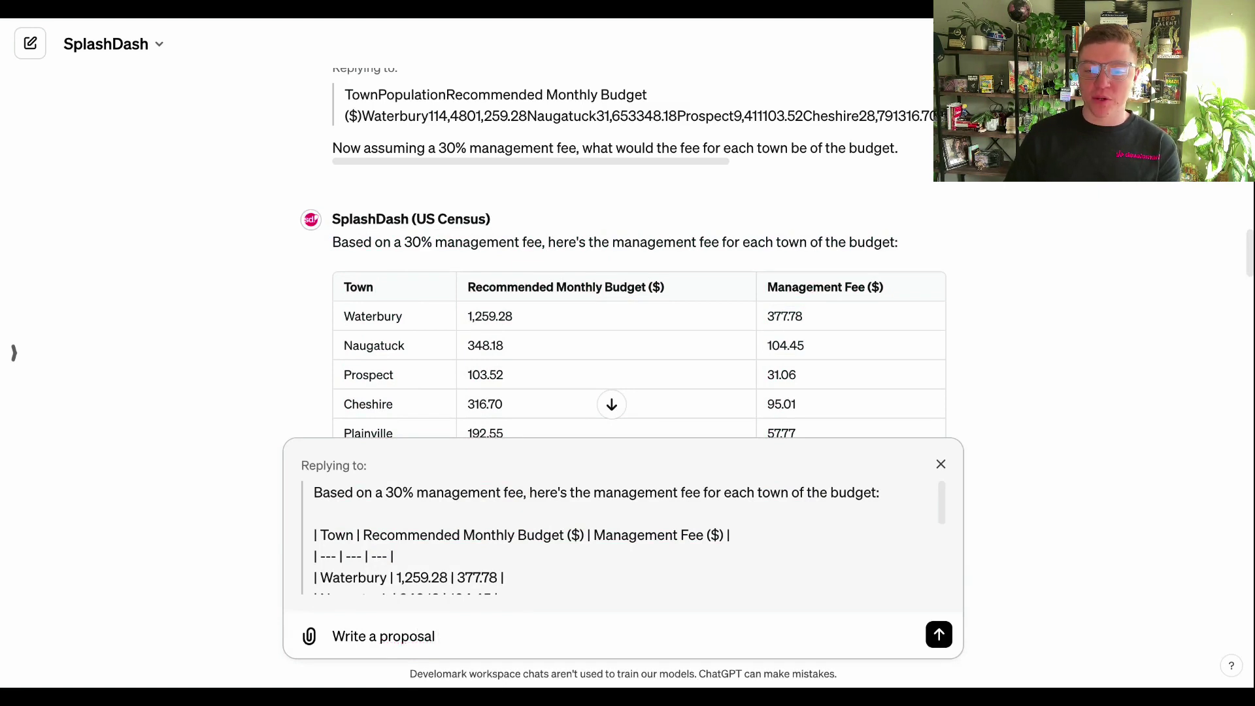
text(for these services)
key(Return)
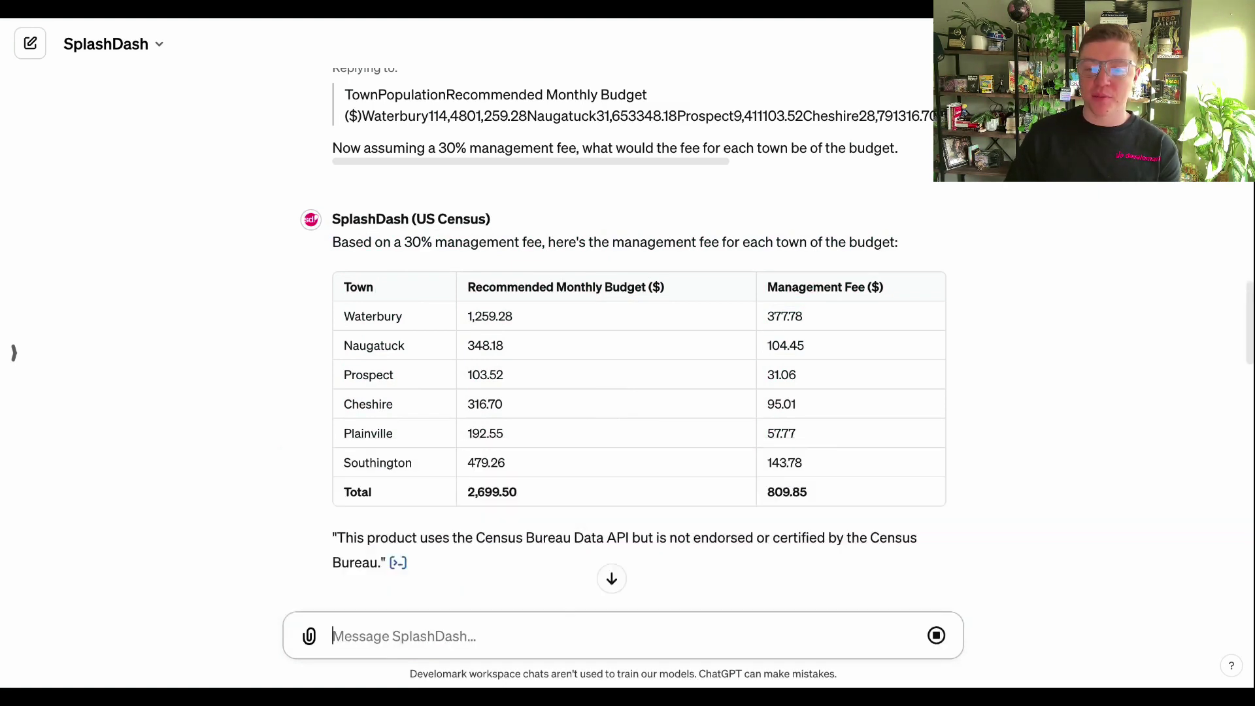
click(611, 579)
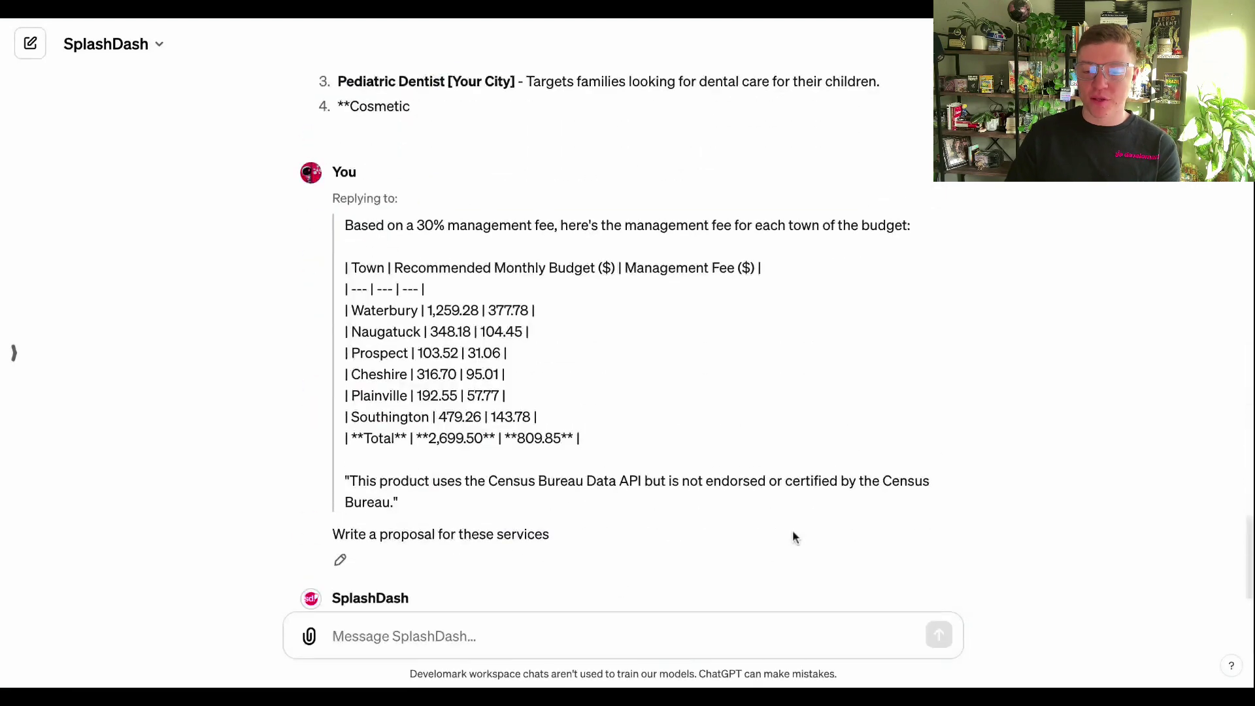